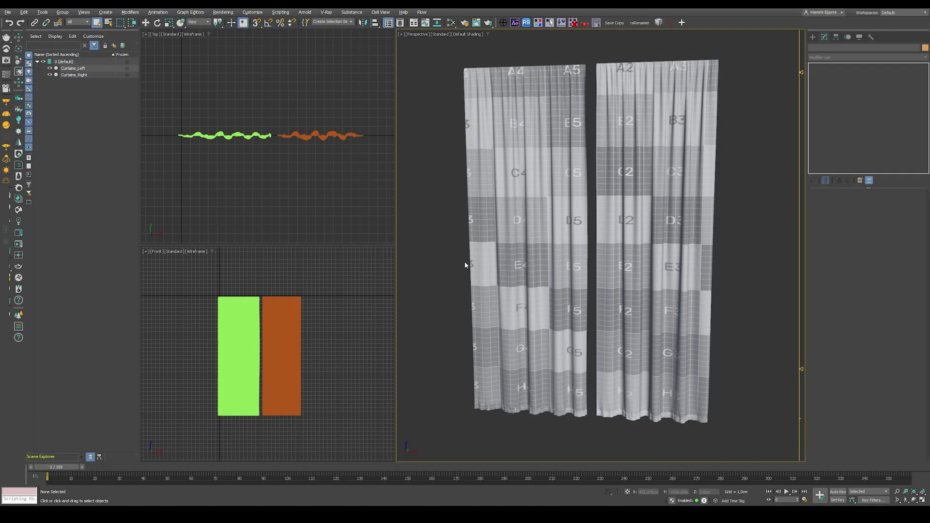
Import the 05A_Warp_Strong.abc Alembic file from the Warp folder
left_click(7, 13)
mouse_move(16, 127)
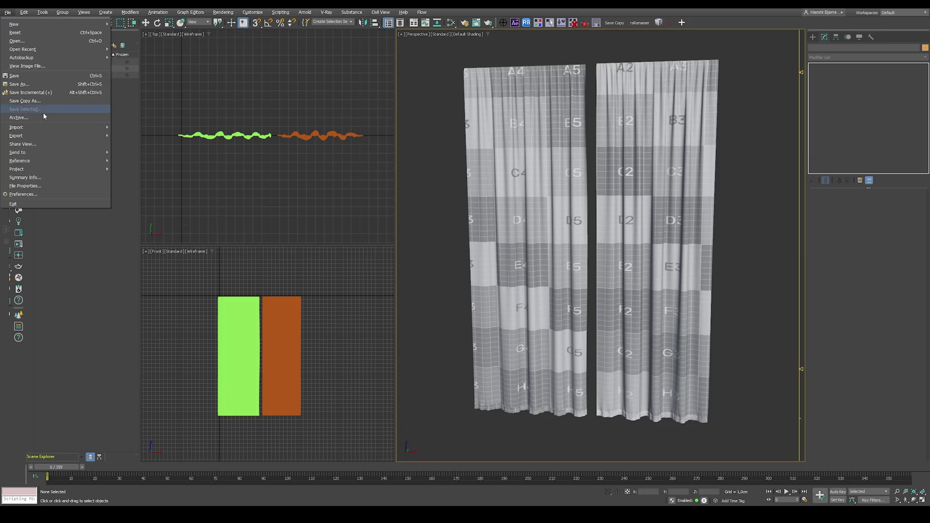
left_click(124, 128)
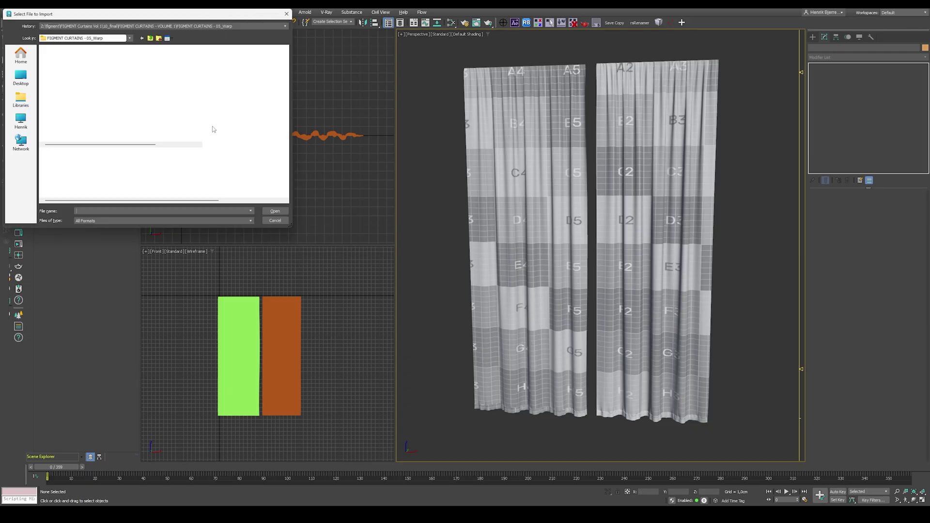
left_click(80, 77)
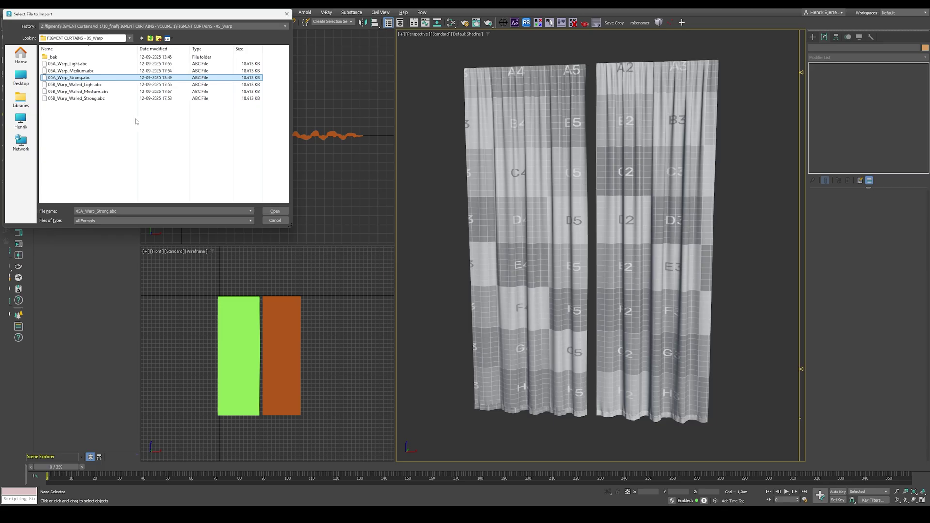
key("Tab")
key("Return")
Accept the Alembic import options and select the imported Curtain mesh with edged faces shown, around frame 201
left_click(474, 335)
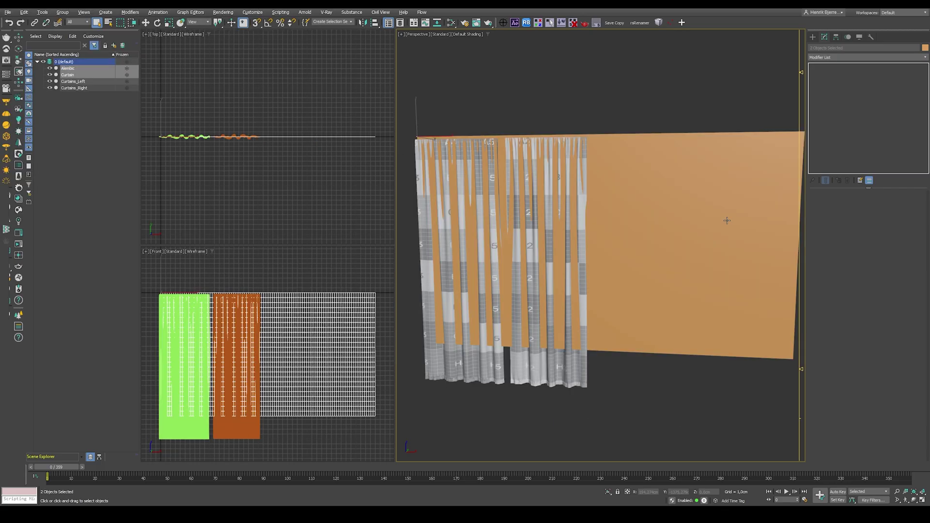
left_click(89, 110)
left_click(67, 75)
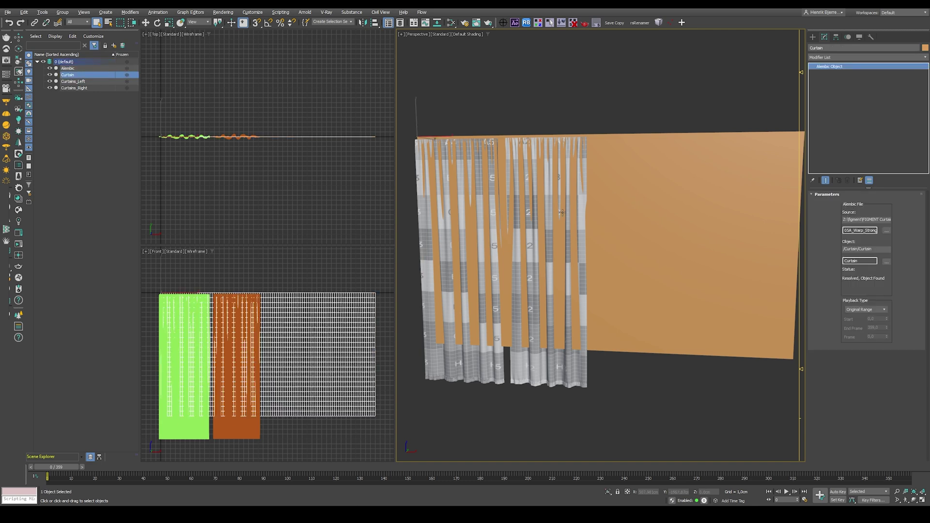
key("F4")
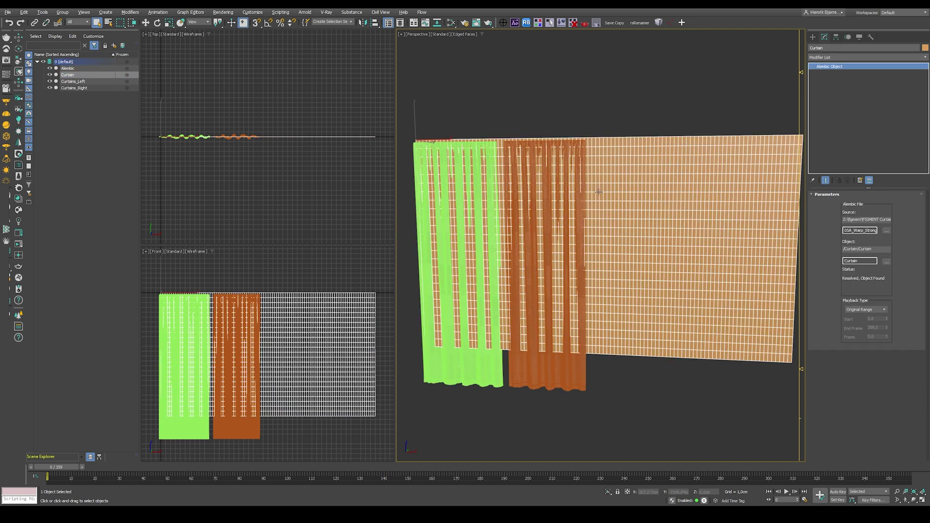
mouse_move(56, 467)
left_mouse_down()
mouse_move(554, 470)
mouse_move(48, 468)
left_mouse_up()
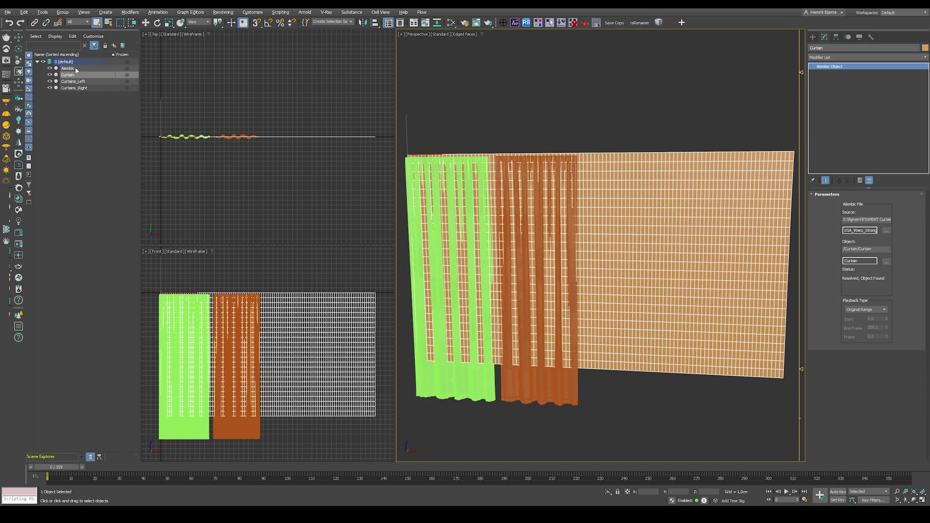
Set the Alembic container's icon scale to 100, nudge it, and hide it
left_click(72, 69)
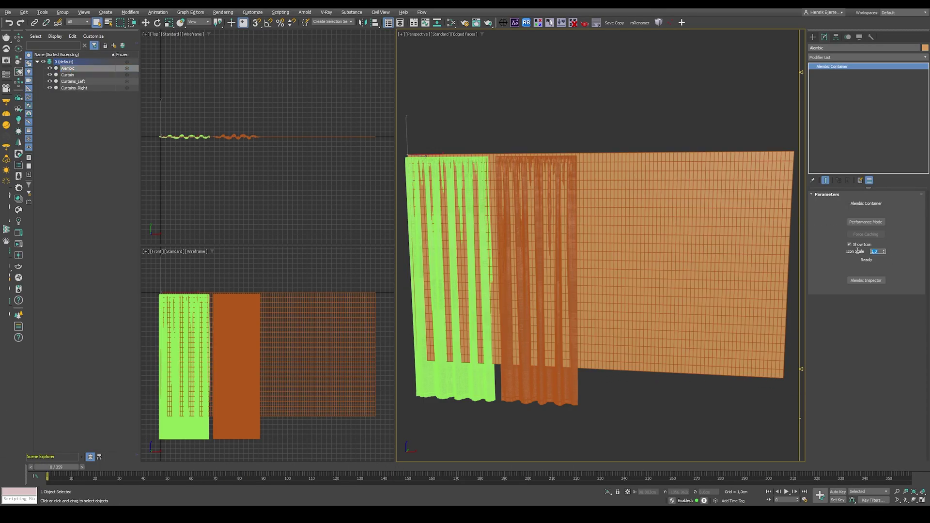
type("100")
key("Return")
right_click(487, 155)
left_click(485, 156)
left_click_drag(432, 156, 433, 145)
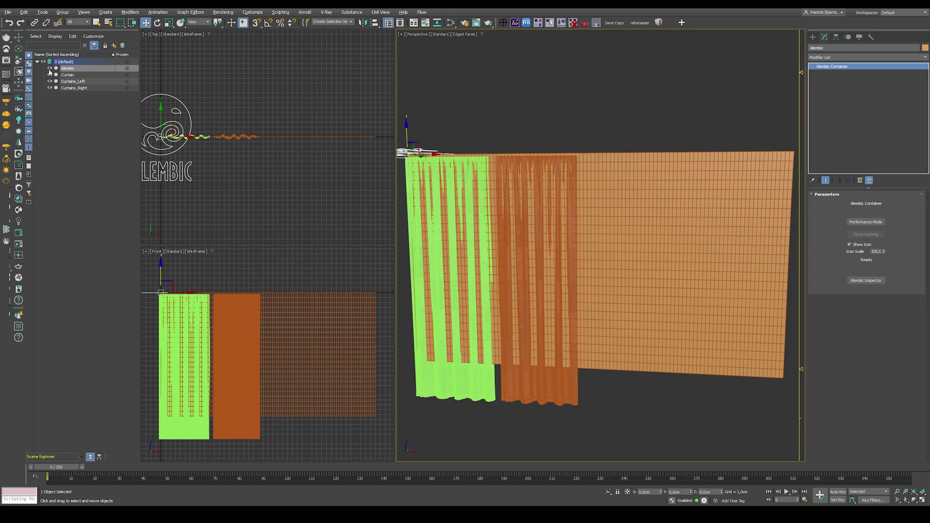
left_click(50, 69)
Rename the imported Curtain mesh to Curtain_Warper_Left
left_click(78, 76)
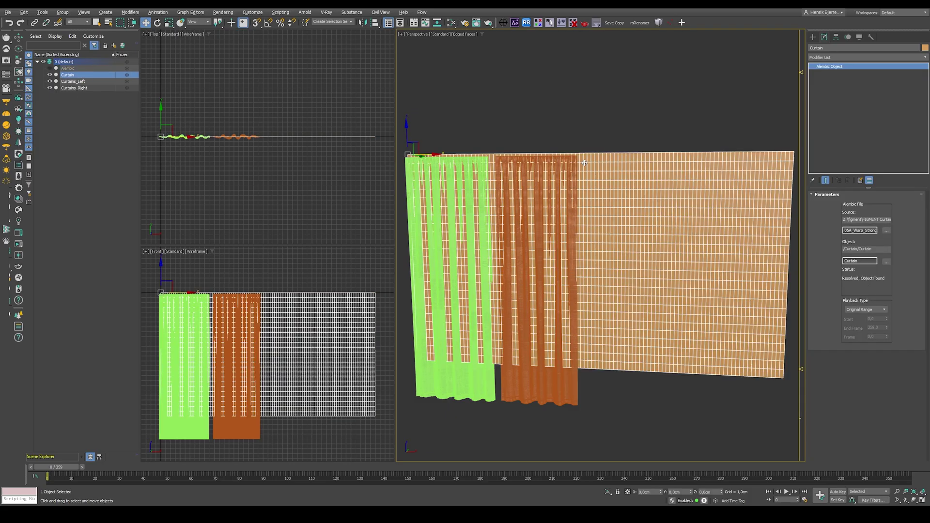
left_click(853, 47)
type("t")
key("Return")
Hide the right curtain and slide Curtain_Warper_Left left in the maximized Front view
left_click(94, 83, "ctrl")
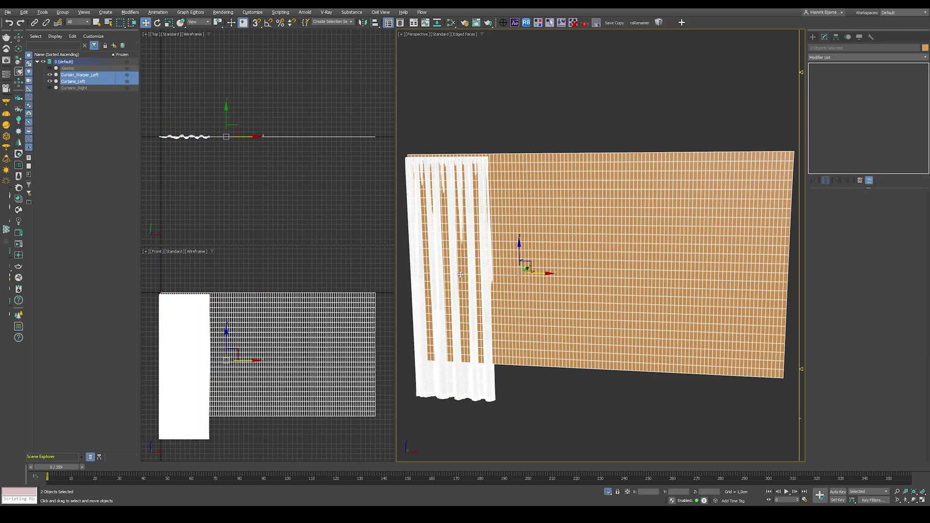
left_click(347, 276)
key("alt+w")
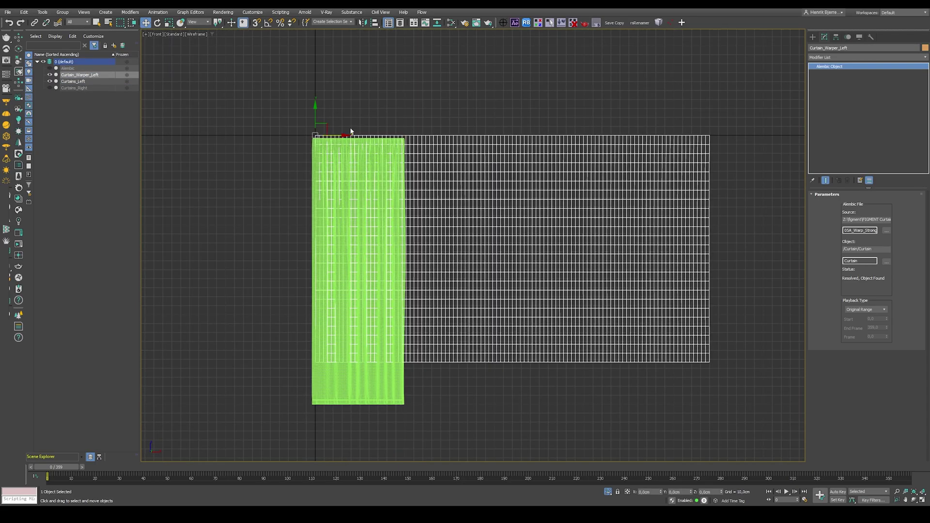
left_click_drag(327, 125, 230, 124)
Scale Curtain_Warper_Left up to about 119% so it spans the left curtain
middle_click_drag(376, 257, 392, 248)
right_click(301, 206)
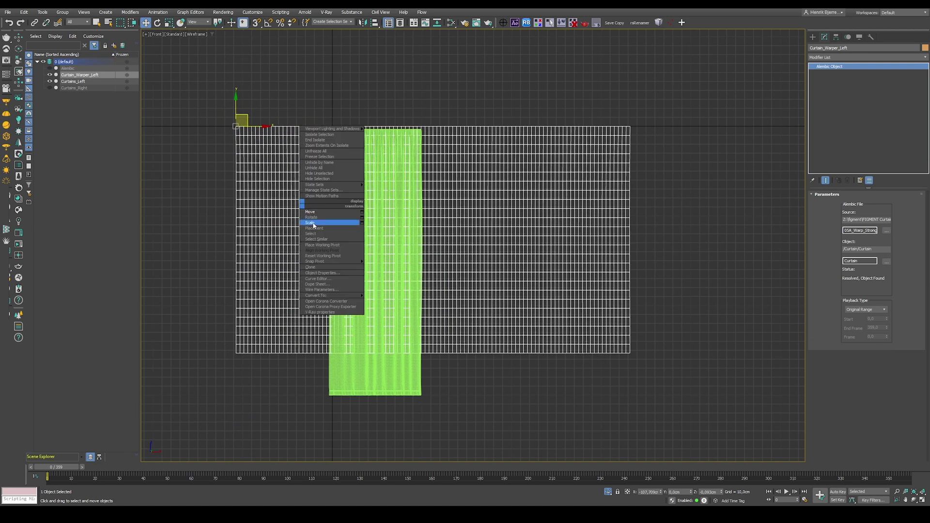
left_click(320, 222)
left_click_drag(247, 121, 249, 116)
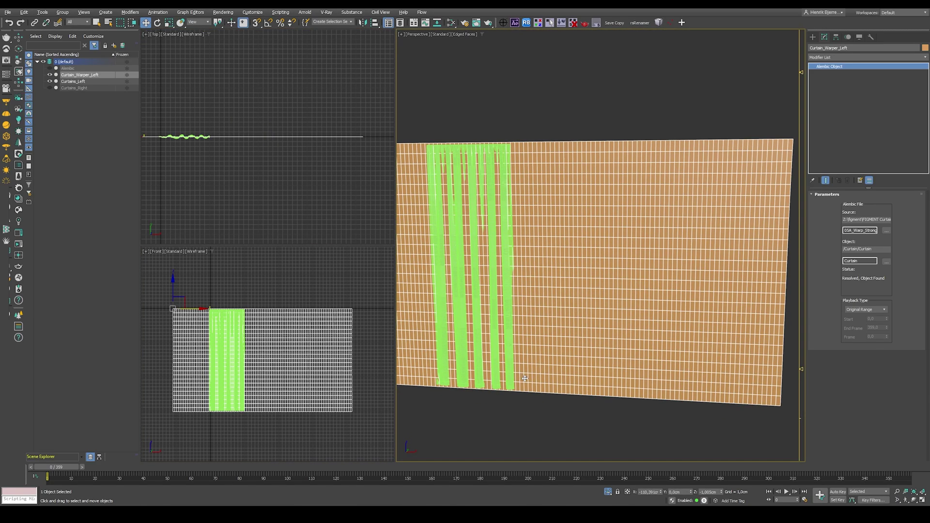
Return to the Perspective view with edged faces and select Curtains_Left
key("alt+w")
key("F4")
scroll(436, 370, "down", 2)
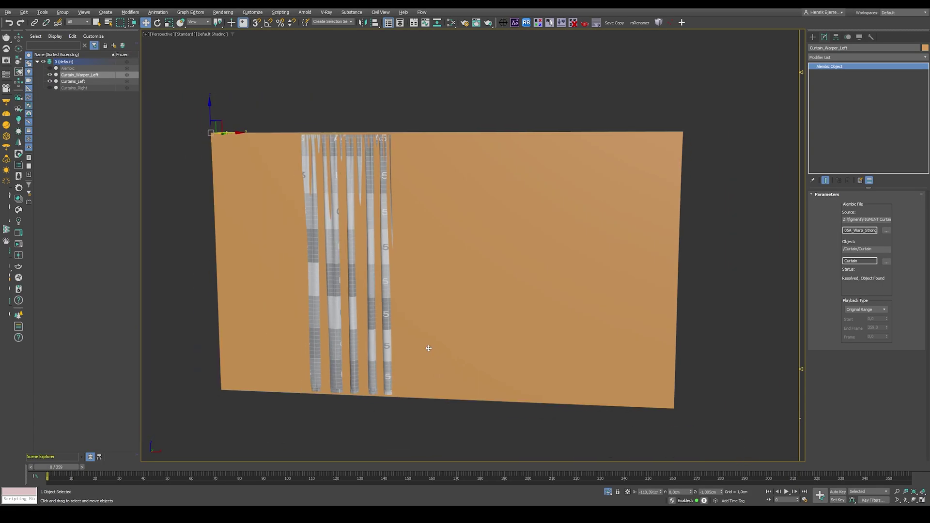
key("F4")
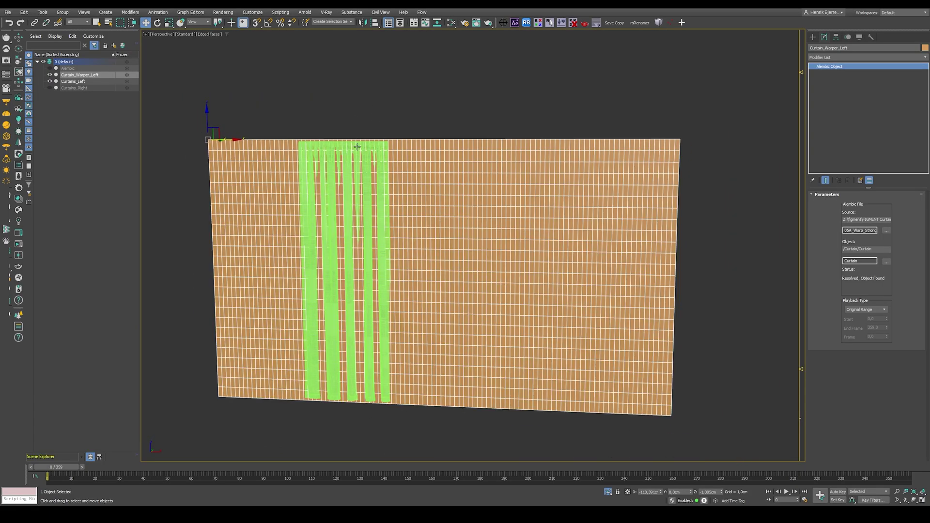
left_click(358, 146)
Add a tyConform modifier to Curtains_Left targeting Curtain_Warper_Left
key("q")
left_click(894, 58)
type("tyc")
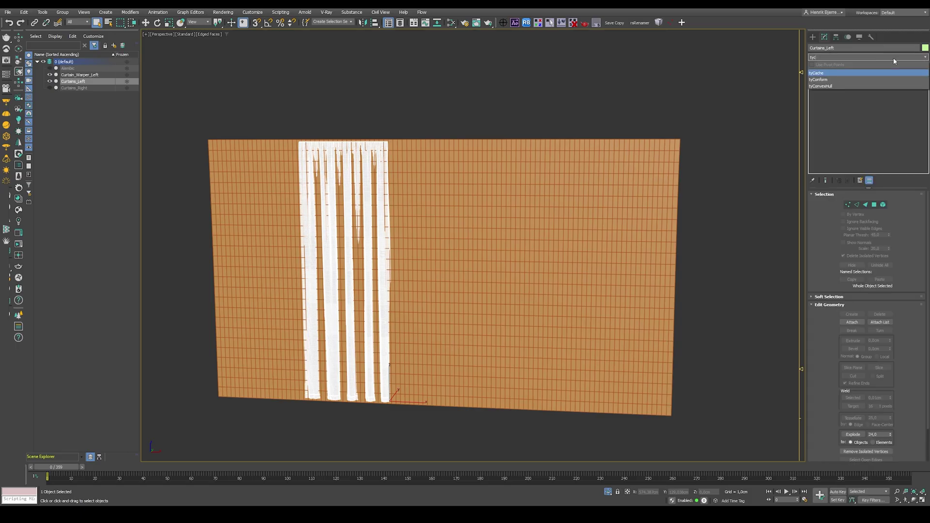
left_click(819, 79)
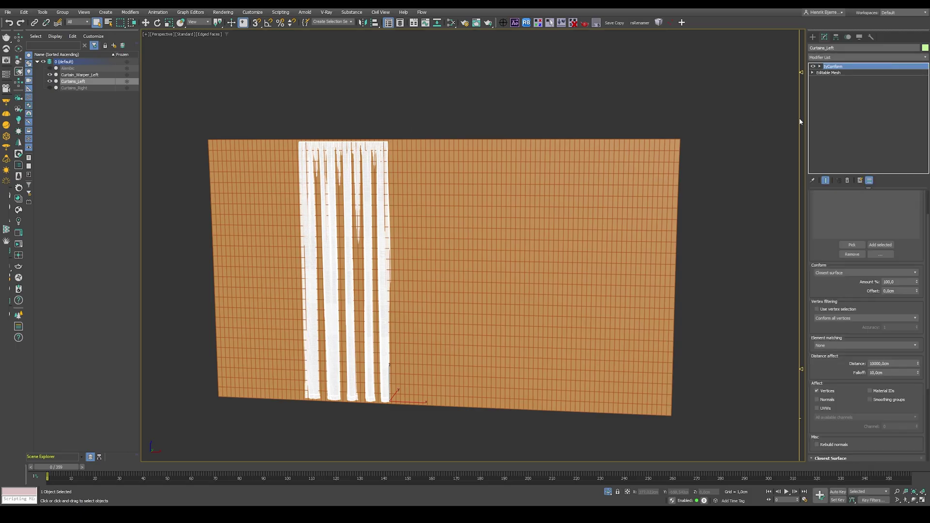
scroll(827, 250, "up", 2)
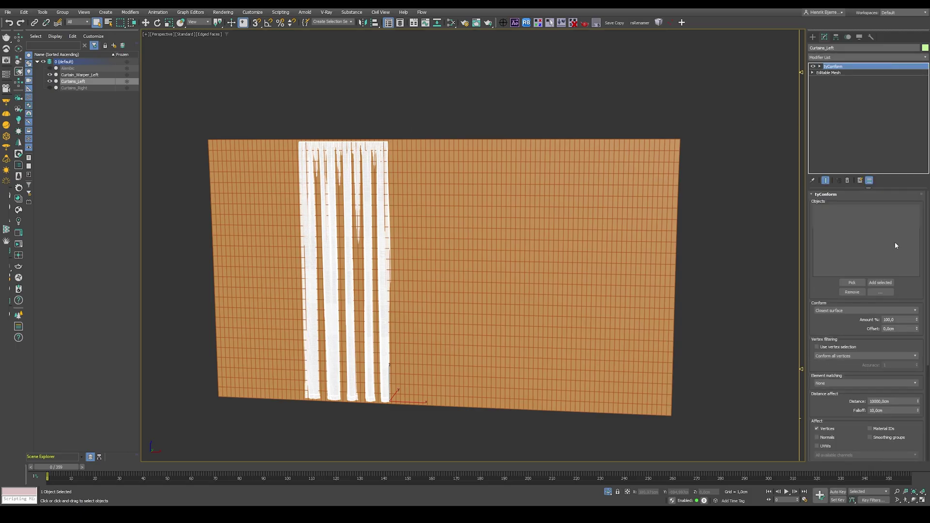
left_click(853, 283)
left_click(486, 205)
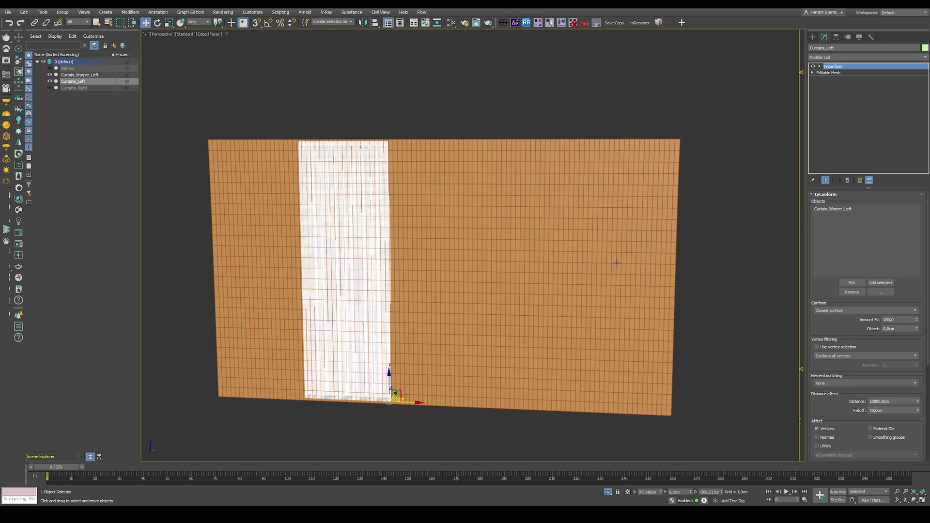
Set the tyConform method to Temporal with interpolated vertex normals
left_click(833, 311)
left_click(832, 357)
scroll(834, 388, "down", 3)
scroll(841, 344, "down", 2)
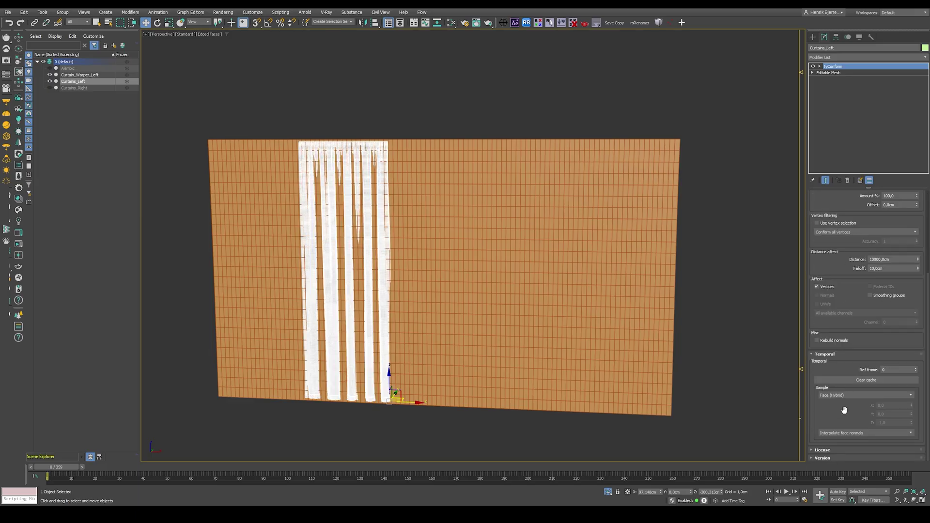
left_click(845, 434)
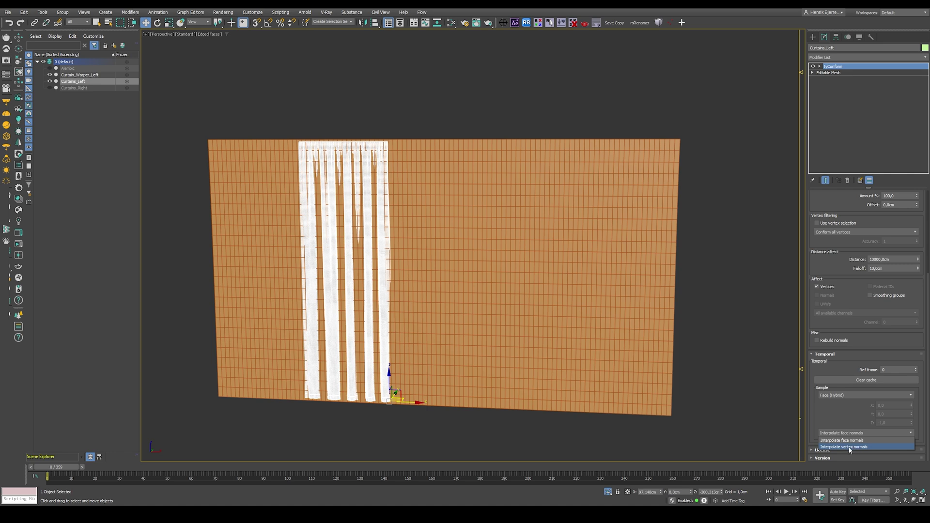
left_click(857, 448)
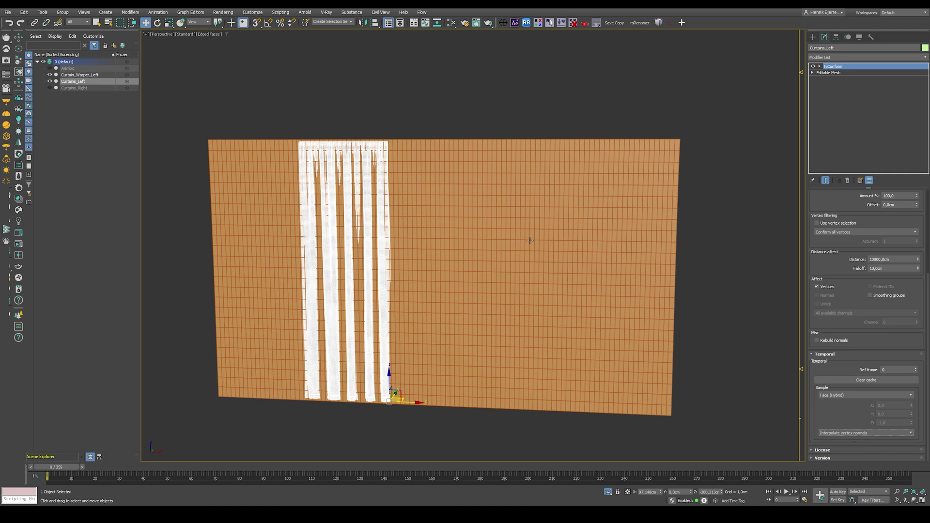
Orbit the shaded view and scrub to frames 34 and 172 to watch the left curtain
left_click(468, 78)
key("F4")
mouse_move(451, 213)
middle_mouse_down("alt")
mouse_move(461, 318)
mouse_move(438, 341)
mouse_move(431, 331)
middle_mouse_up("alt")
mouse_move(274, 476)
left_mouse_down()
mouse_move(177, 476)
mouse_move(460, 477)
left_mouse_up()
middle_click_drag(478, 145, 415, 283, "alt")
Move Curtain_Warper_Left further left relative to the curtain
left_click(500, 330)
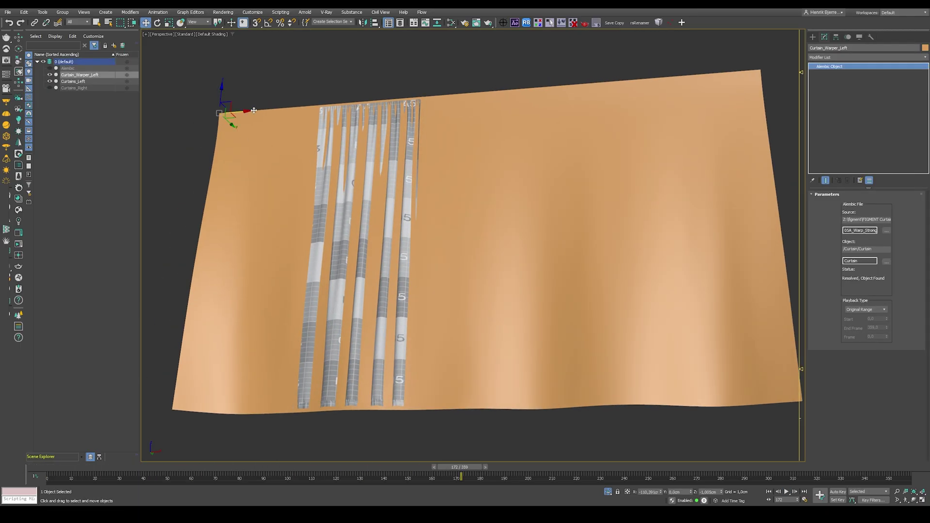
left_click_drag(242, 112, 89, 118)
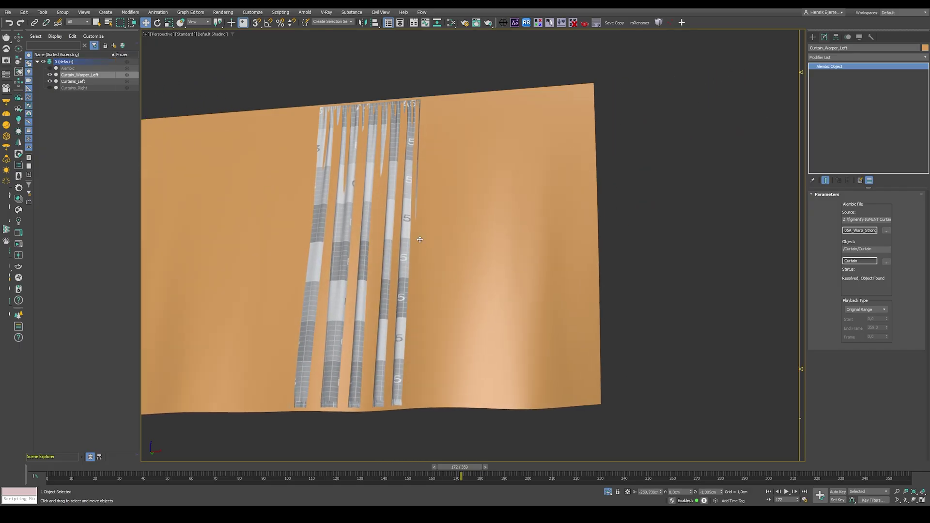
left_click_drag(89, 117, 434, 254)
middle_click_drag(434, 255, 463, 274)
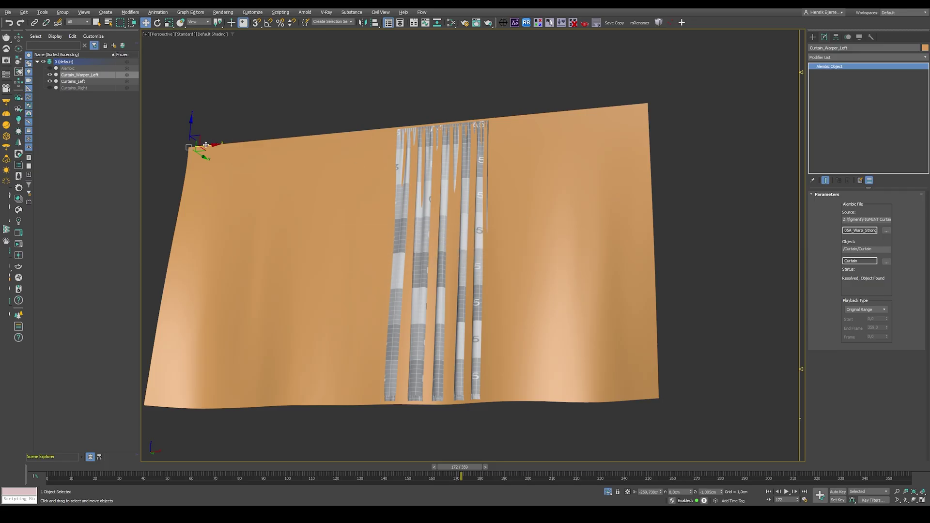
left_click_drag(213, 143, 78, 191)
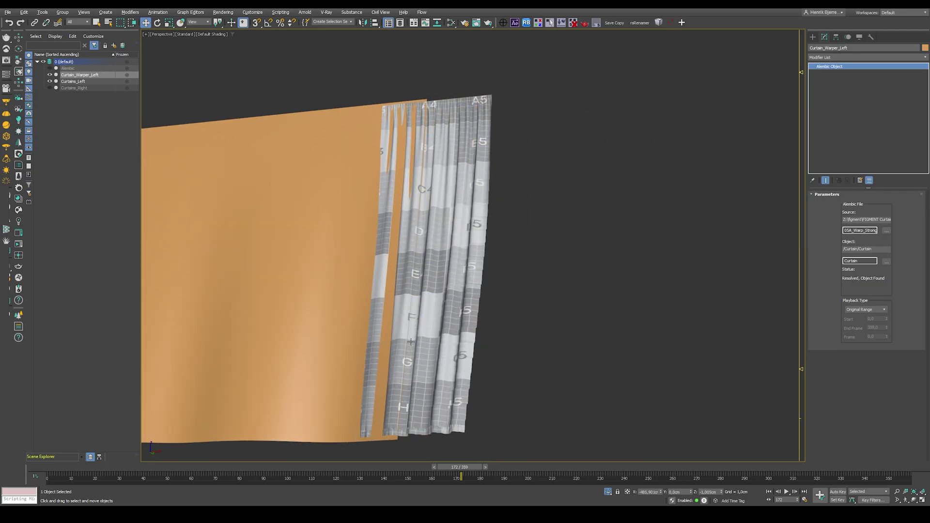
Orbit and scrub back and forth, toggling edged faces, to check the curtain follows the warper
middle_click_drag(380, 319, 474, 384, "alt")
key("F4")
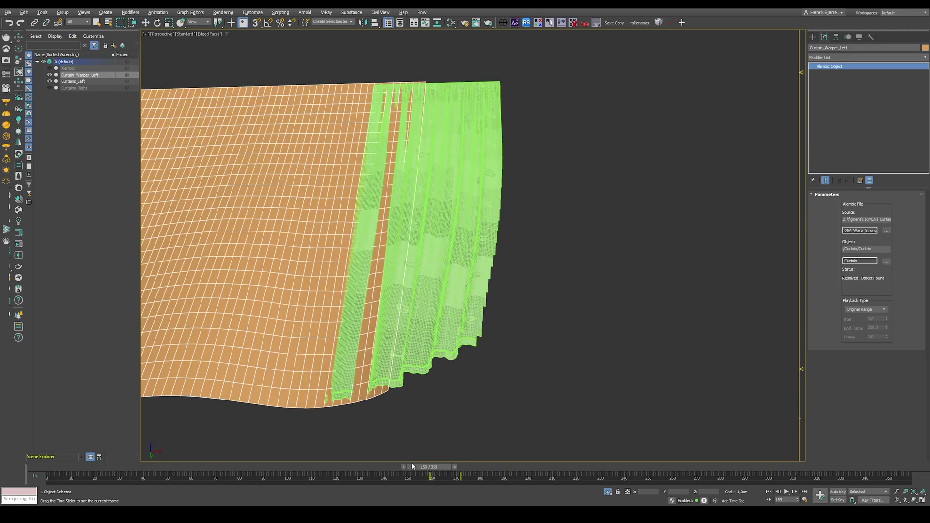
left_click_drag(474, 468, 466, 467)
key("F4")
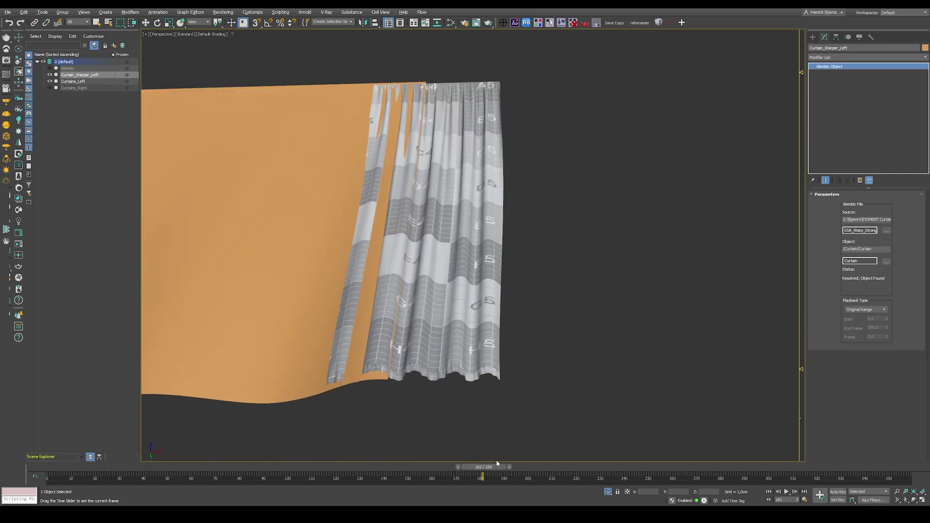
left_click_drag(466, 466, 486, 461)
scroll(365, 345, "up", 3)
key("w")
mouse_move(364, 344)
middle_mouse_down("alt")
mouse_move(473, 349)
mouse_move(448, 351)
middle_mouse_up("alt")
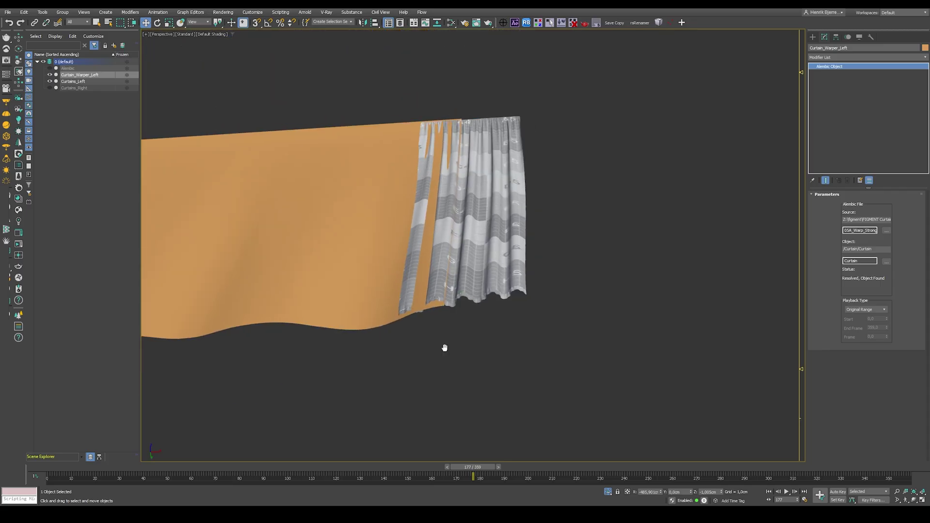
Rewind to frame 0 and bring the right curtain back into view
left_click(463, 445)
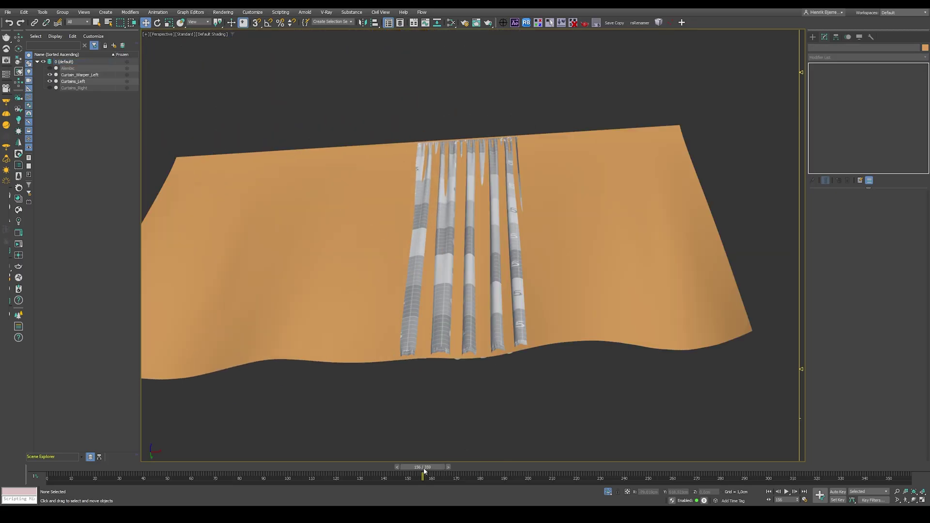
left_click_drag(423, 467, 61, 468)
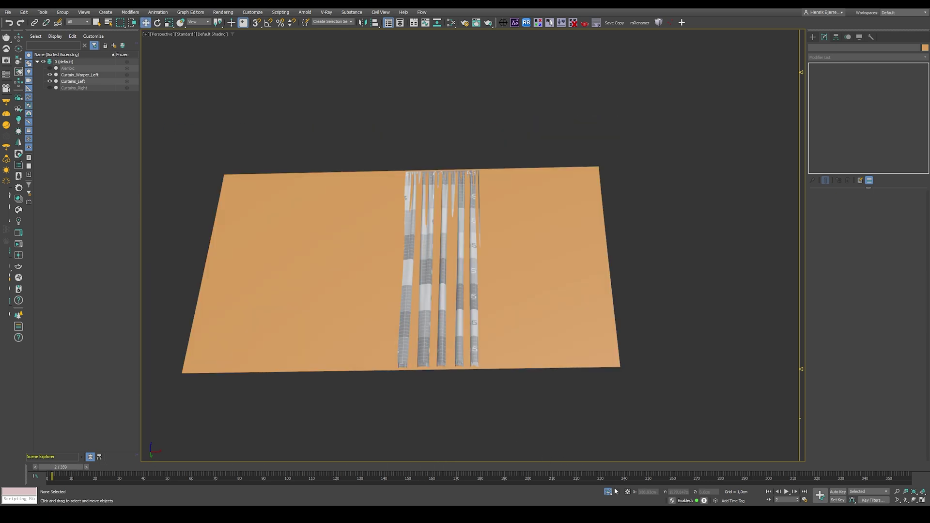
left_click(609, 492)
key("Home")
Clone Curtain_Warper_Left to the right as Curtain_Warper_Right
left_click(318, 225)
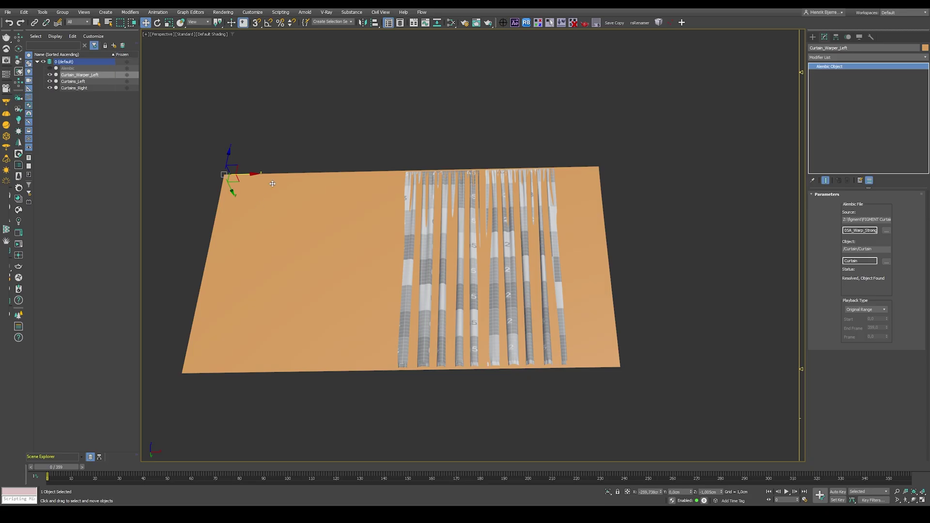
left_click_drag(249, 176, 549, 181, "shift")
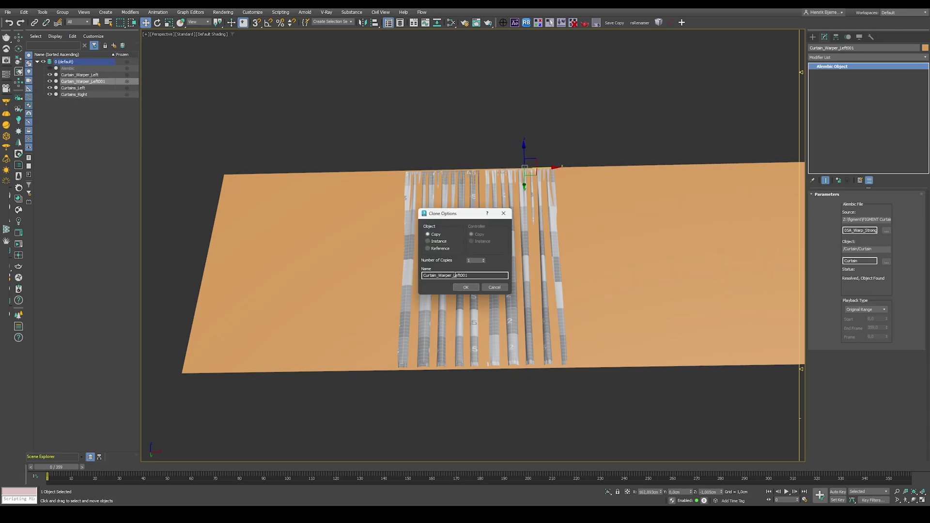
key("shift+End")
type("Right")
key("Return")
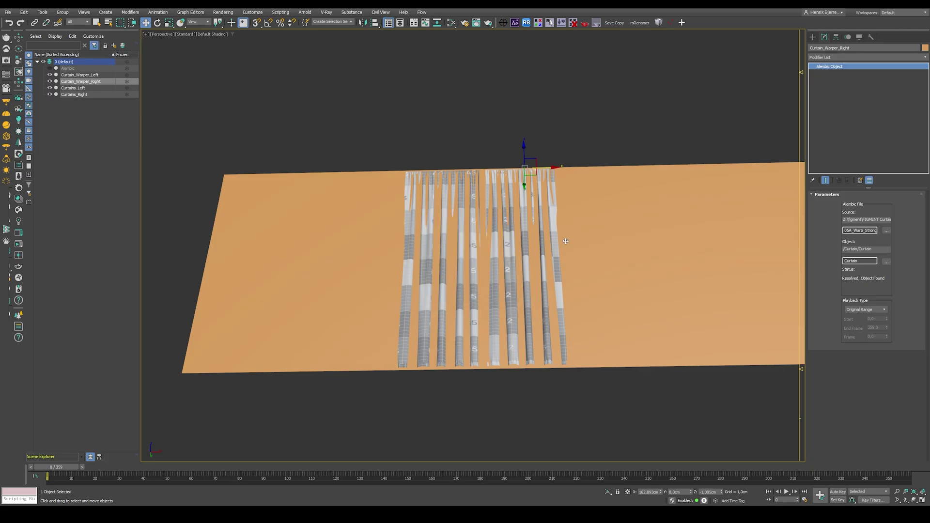
Isolate Curtain_Warper_Right with Curtains_Right and move the warper over the curtain
left_click(80, 95, "ctrl")
key("alt+q")
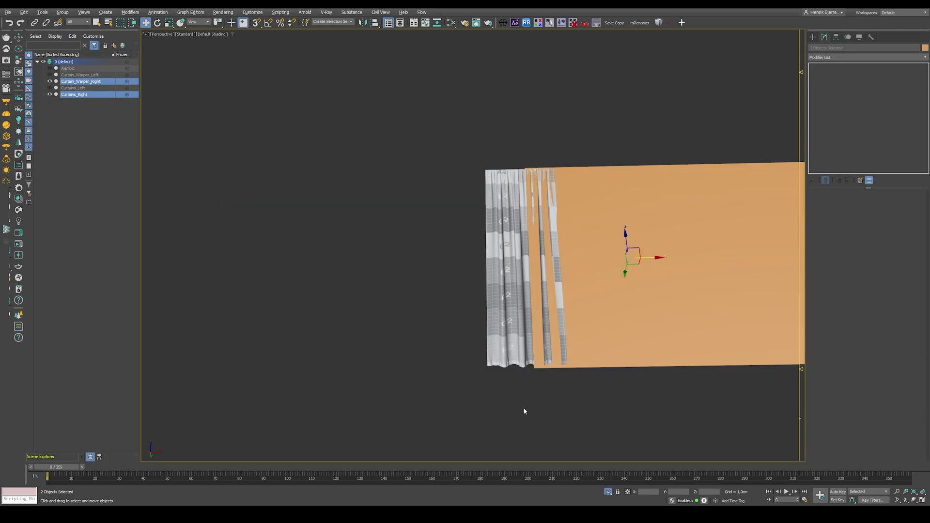
left_click(523, 411)
left_click(569, 166)
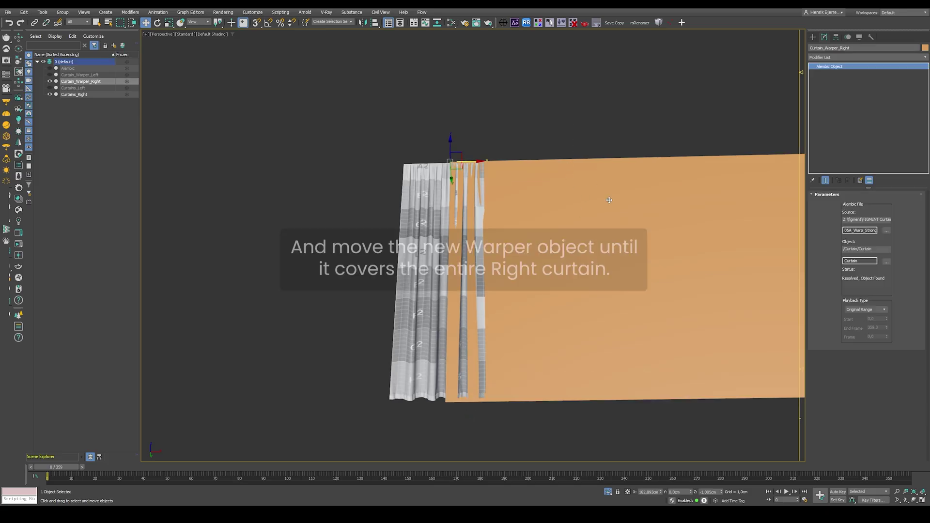
left_click_drag(478, 162, 424, 180)
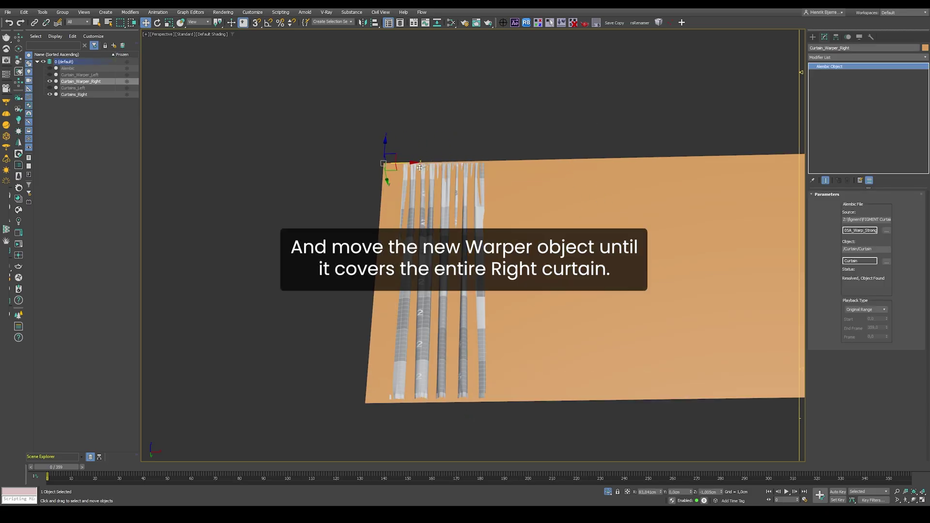
Show edged faces and select the Curtains_Right mesh
key("F4")
left_click(469, 149)
key("q")
left_click(539, 182)
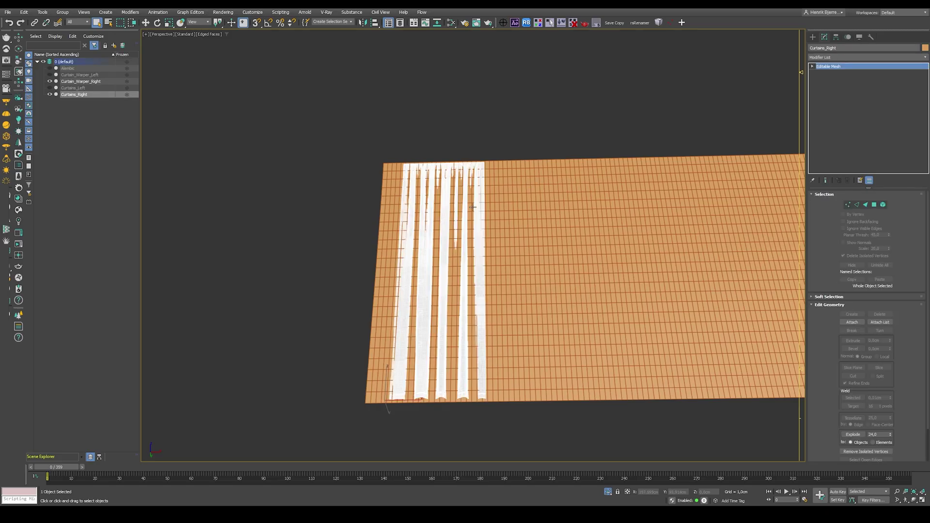
Copy the tyConform modifier from Curtains_Left and paste it onto Curtains_Right
left_click(92, 88)
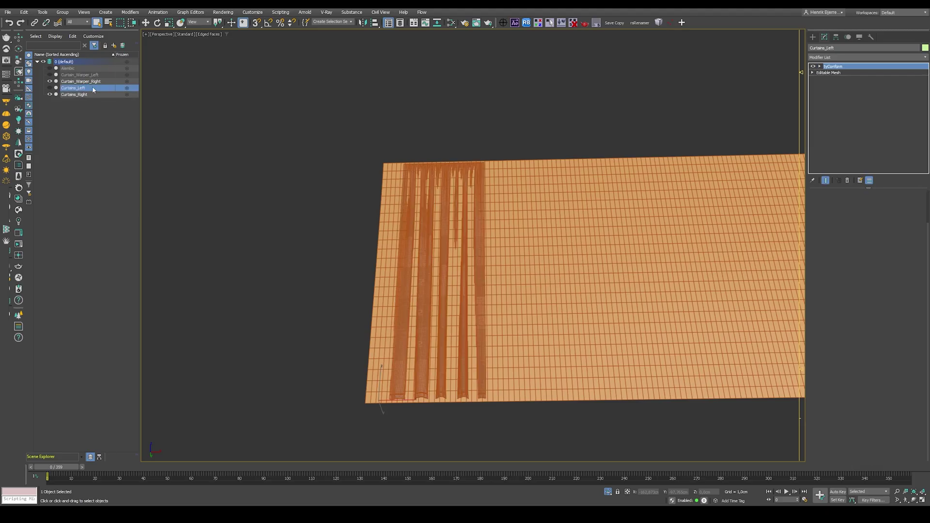
right_click(857, 68)
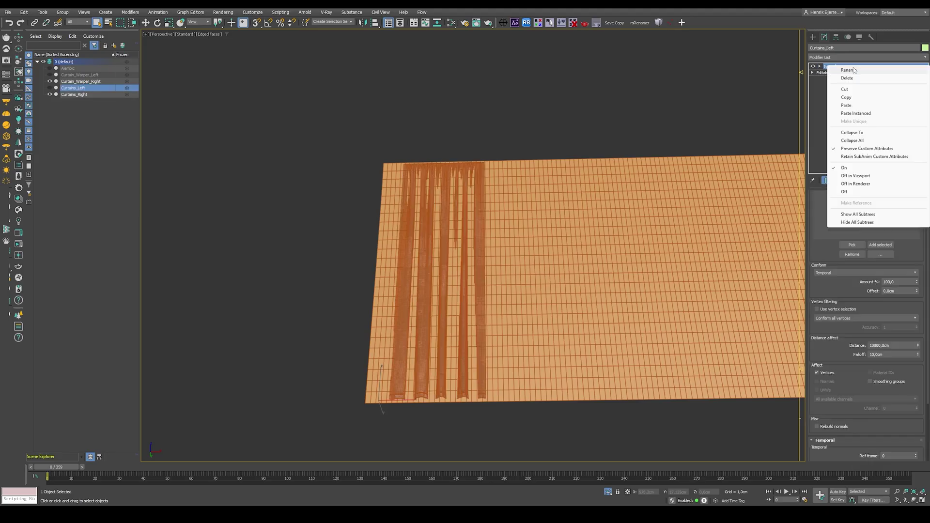
left_click(855, 99)
left_click(490, 160)
right_click(849, 66)
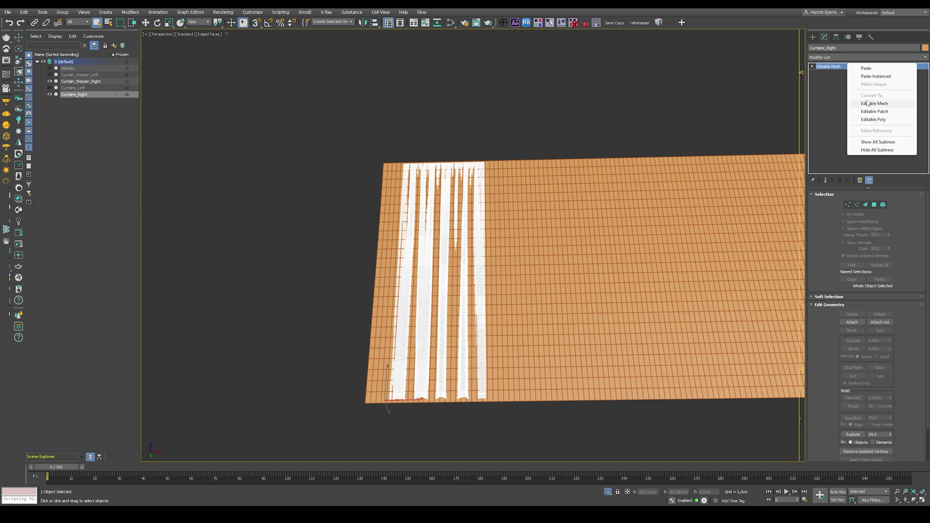
left_click(865, 70)
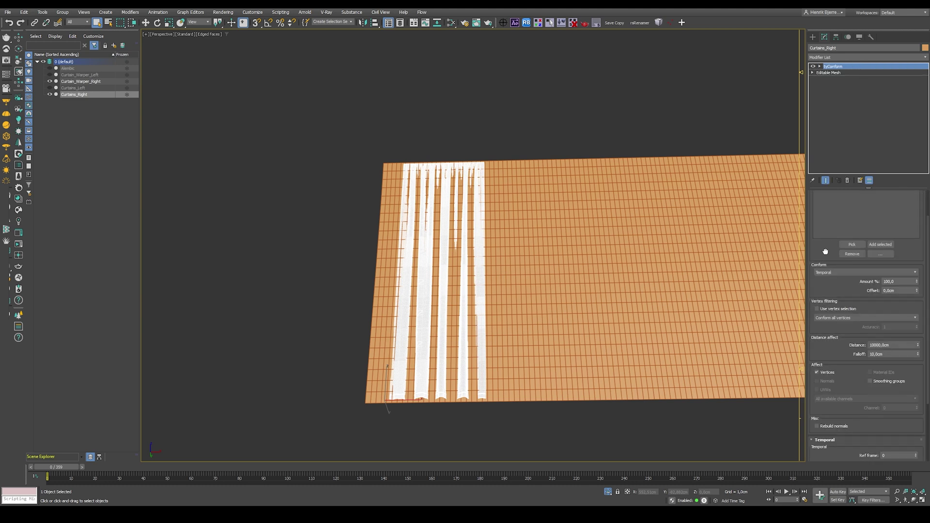
Replace the pasted tyConform target Curtain_Warper_Left with Curtain_Warper_Right and scrub to check
left_click(841, 211)
left_click(849, 293)
left_click(852, 283)
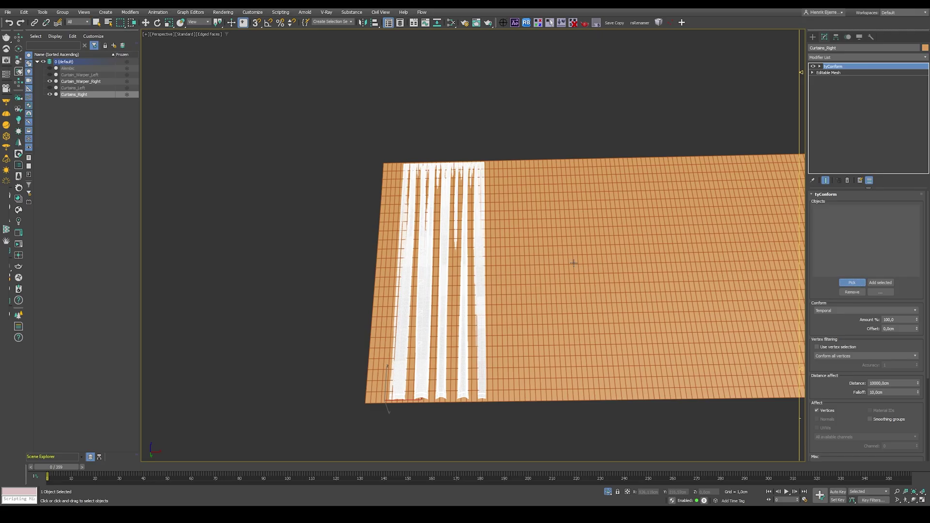
left_click(574, 264)
left_click(502, 430)
key("F4")
mouse_move(66, 470)
left_mouse_down()
mouse_move(438, 473)
mouse_move(307, 483)
left_mouse_up()
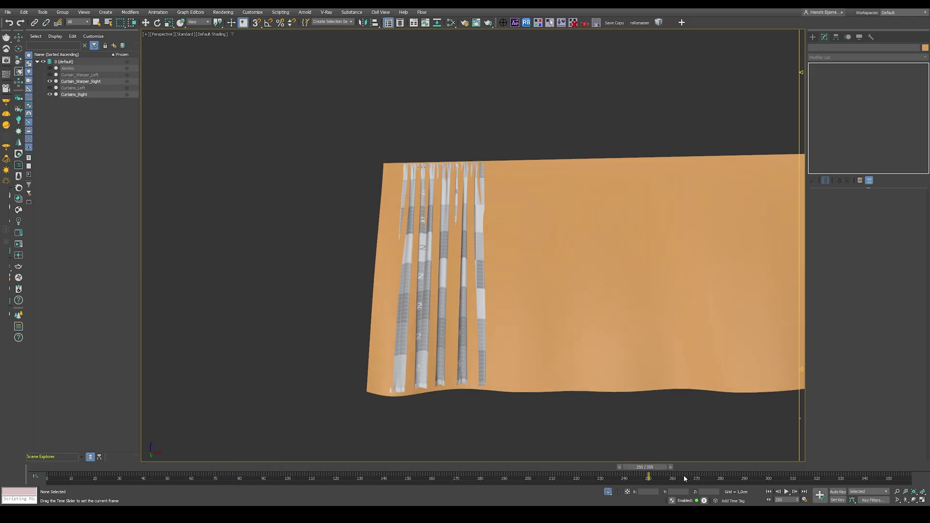
Unhide all objects, hide both warper planes, and orbit to a front view of the curtains
key("Home")
key("w")
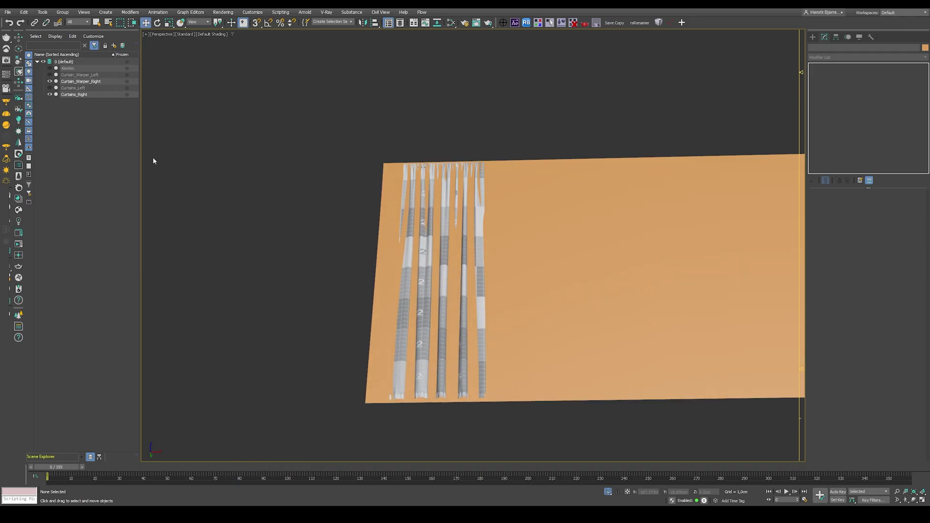
left_click(609, 492)
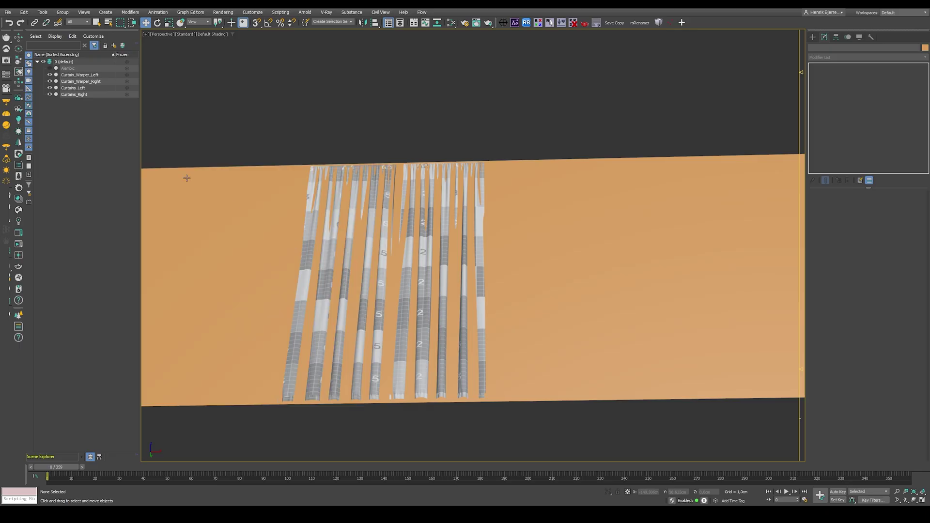
left_click(50, 81)
middle_click_drag(455, 242, 455, 339, "alt")
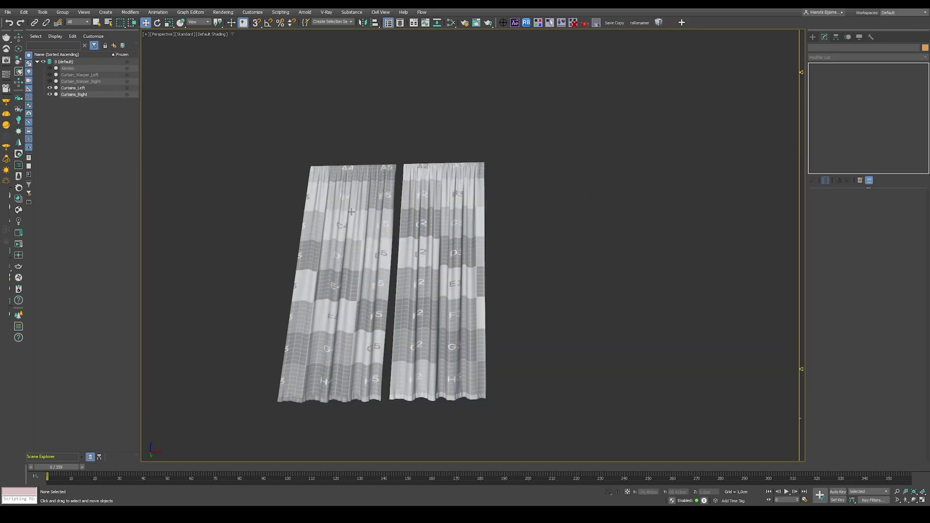
scroll(455, 340, "up", 3)
scroll(455, 369, "up", 2)
Play the curtain animation, then scrub partway and return to frame 0
key("slash")
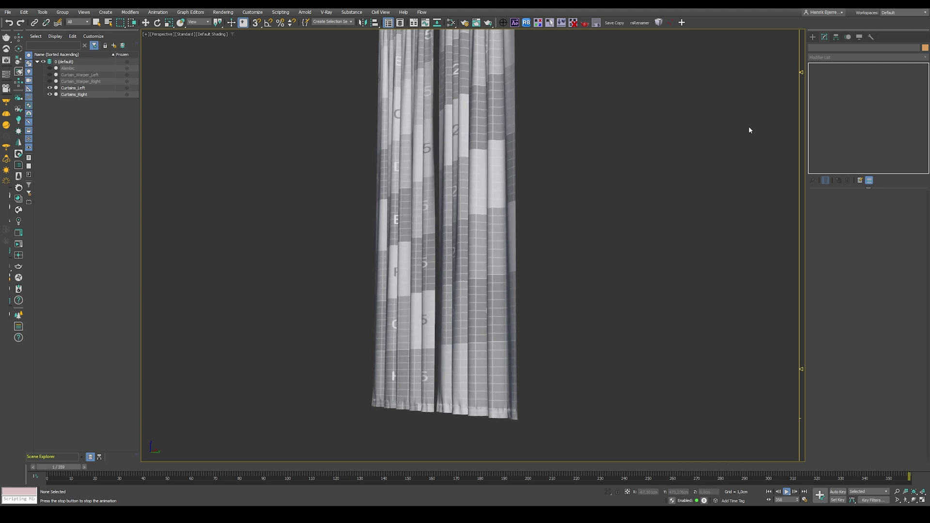
key("Home")
mouse_move(67, 469)
left_mouse_down()
mouse_move(188, 470)
mouse_move(151, 472)
left_mouse_up()
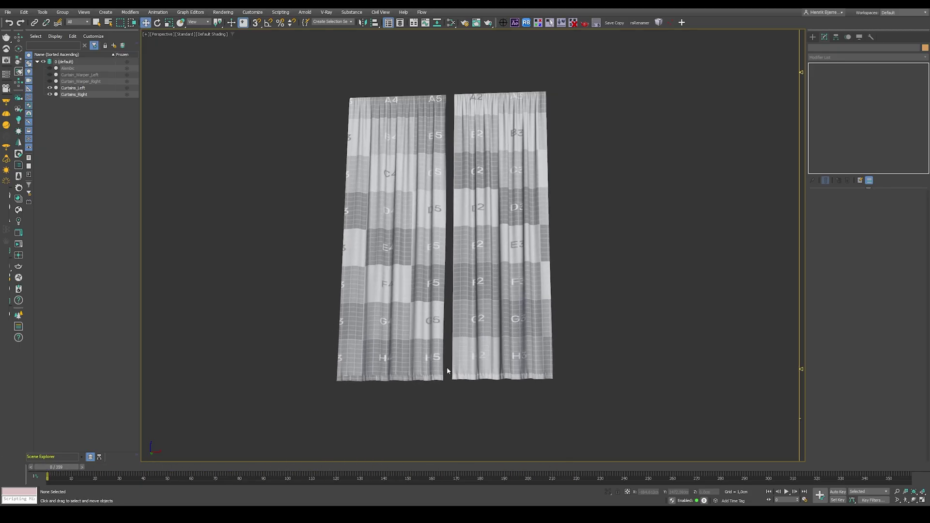
key("Home")
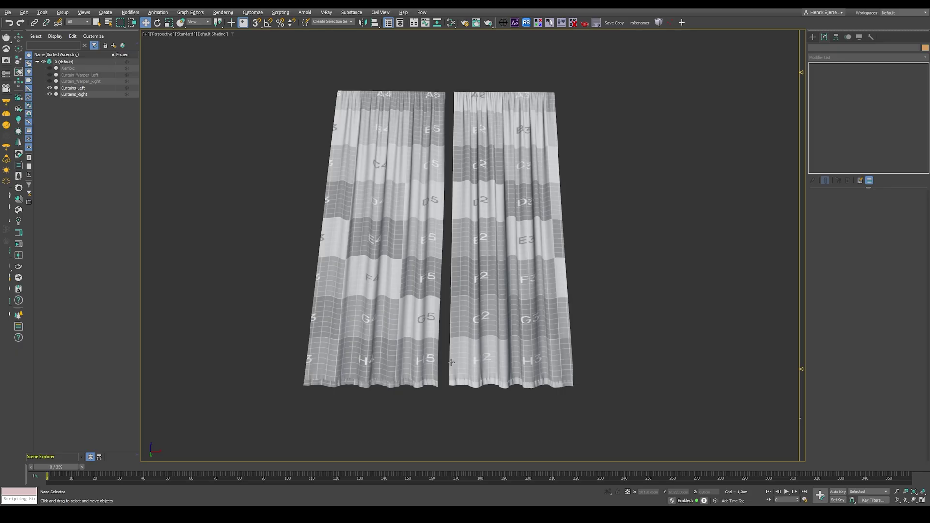
Set both Curtain_Warper_Left and Curtain_Warper_Right Alembic playback to Custom Start, editing the Start frame
left_click(83, 75)
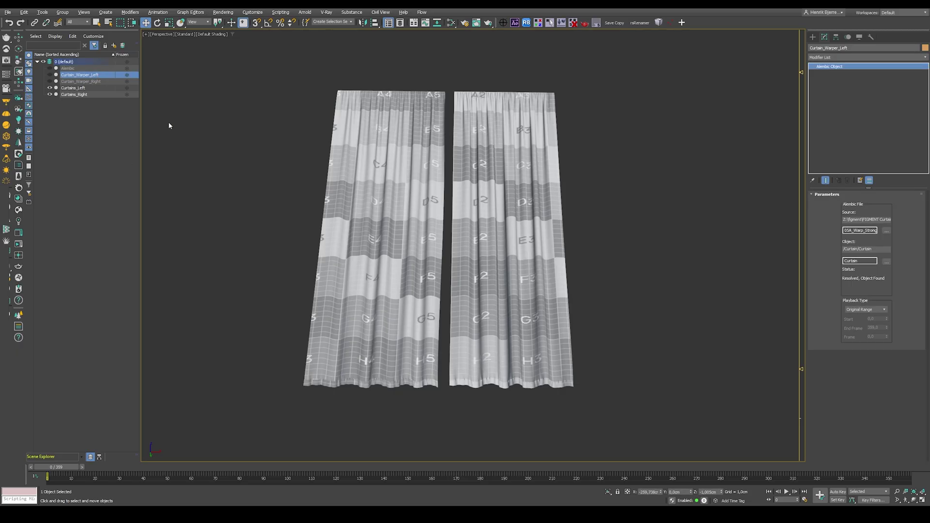
left_click(868, 311)
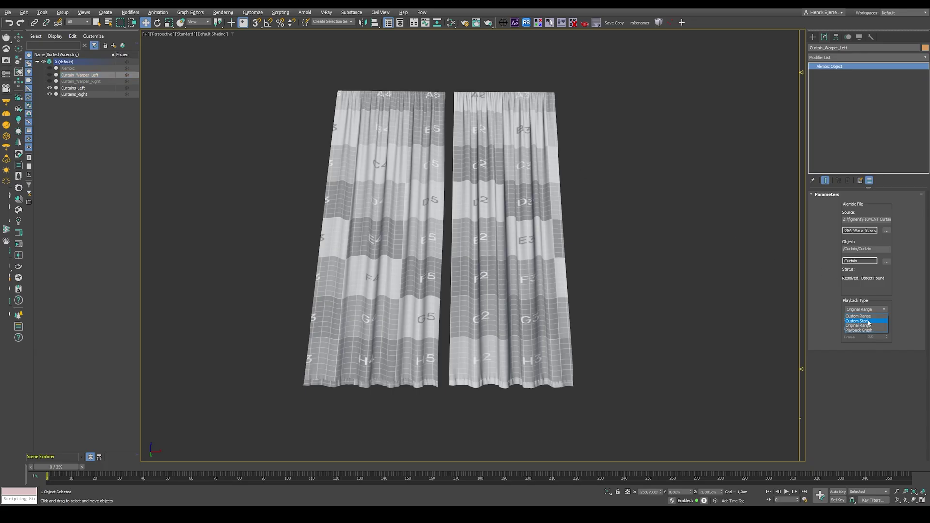
left_click(869, 322)
left_click(880, 318)
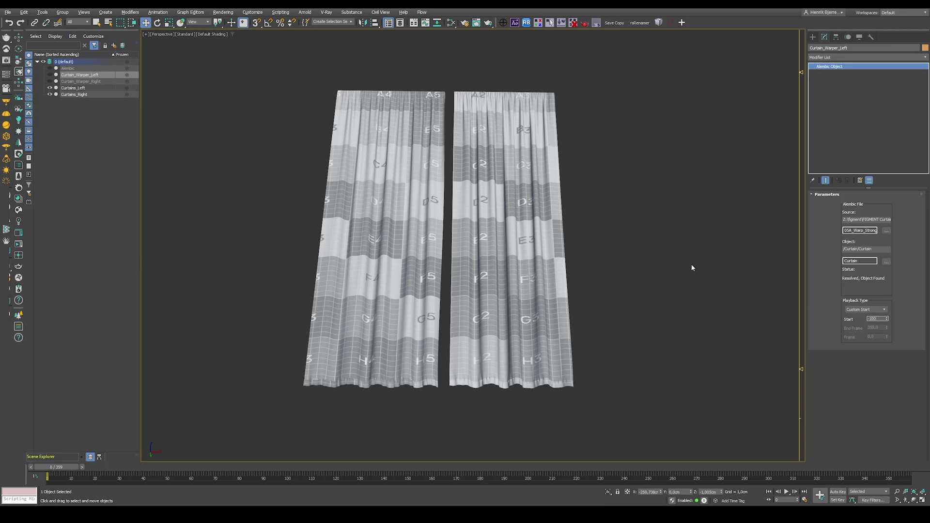
left_click(93, 82)
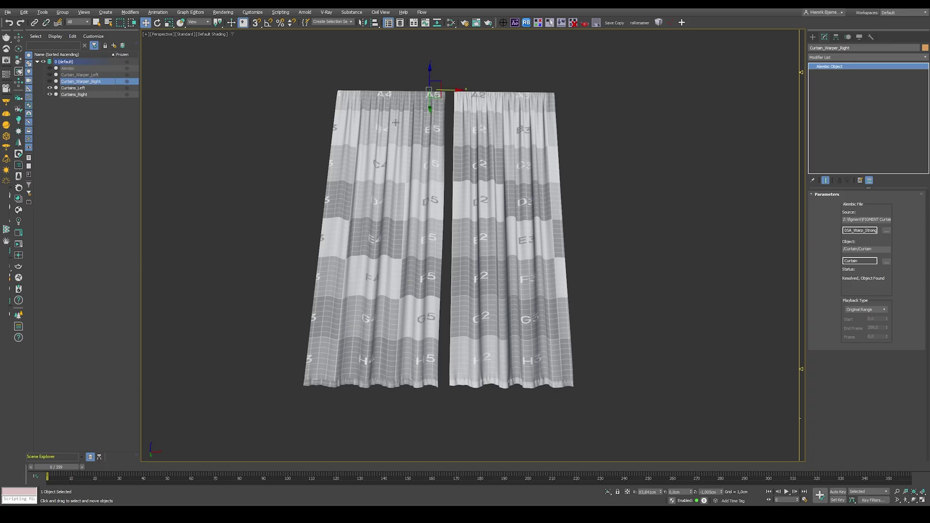
left_click(865, 310)
left_click(879, 319)
Scrub the animation, briefly reveal the warper meshes to inspect them, then hide both again
left_click(762, 318)
mouse_move(56, 468)
left_mouse_down()
mouse_move(517, 469)
mouse_move(49, 465)
left_mouse_up()
key("w")
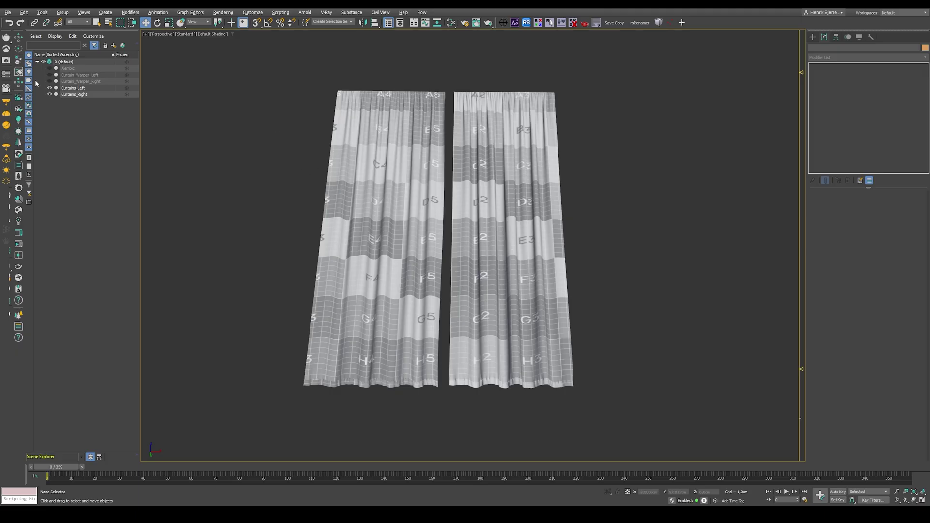
left_click(50, 81)
key("F4")
middle_click_drag(413, 399, 438, 308, "alt")
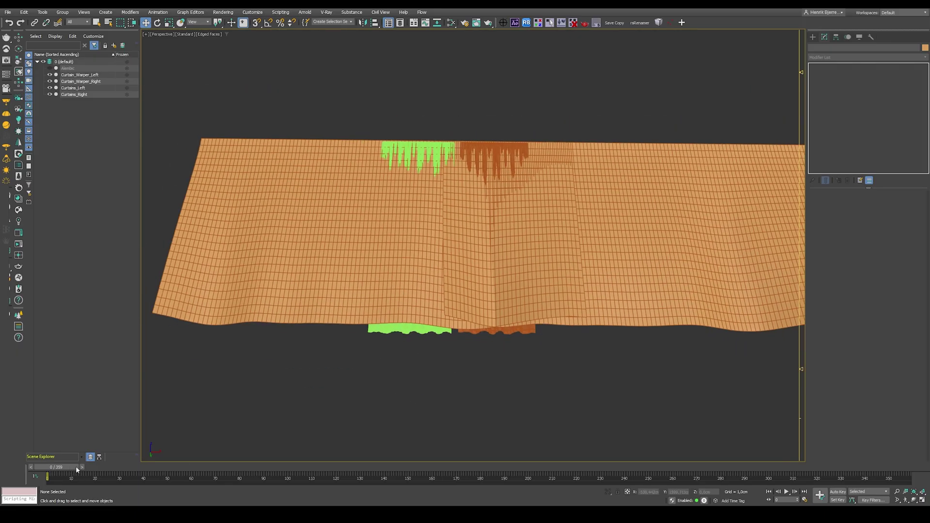
left_click(50, 81)
left_click(49, 75)
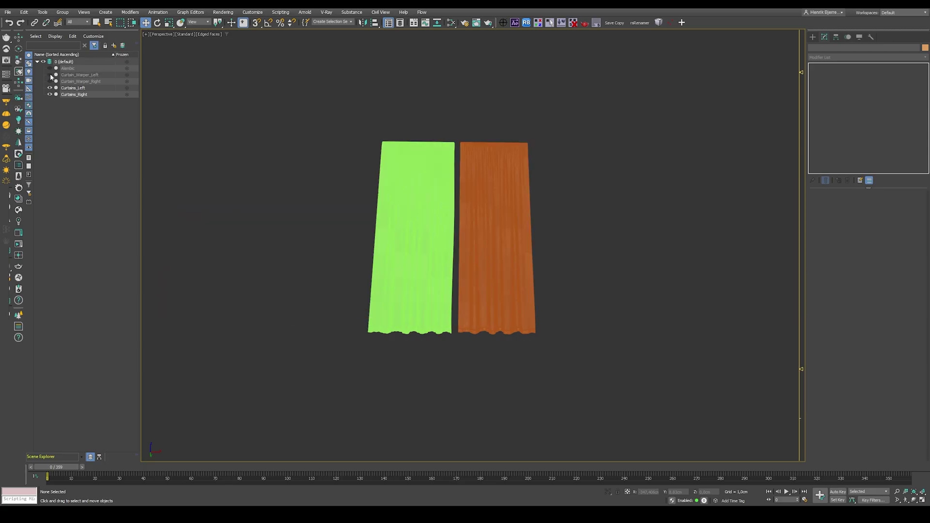
Set the left curtain's tyConform reference frame to -100 and clear its cache
left_click(84, 85)
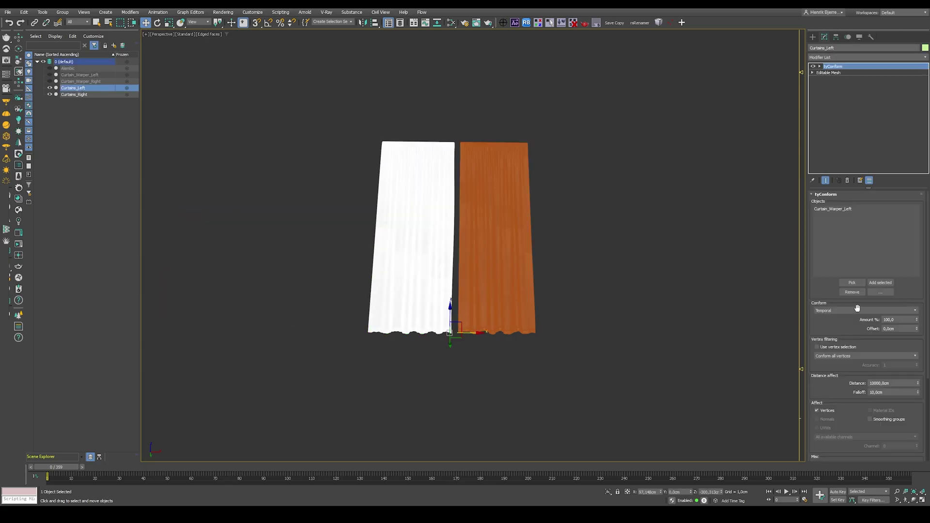
left_click_drag(852, 404, 853, 185)
double_click(884, 369)
type("-100")
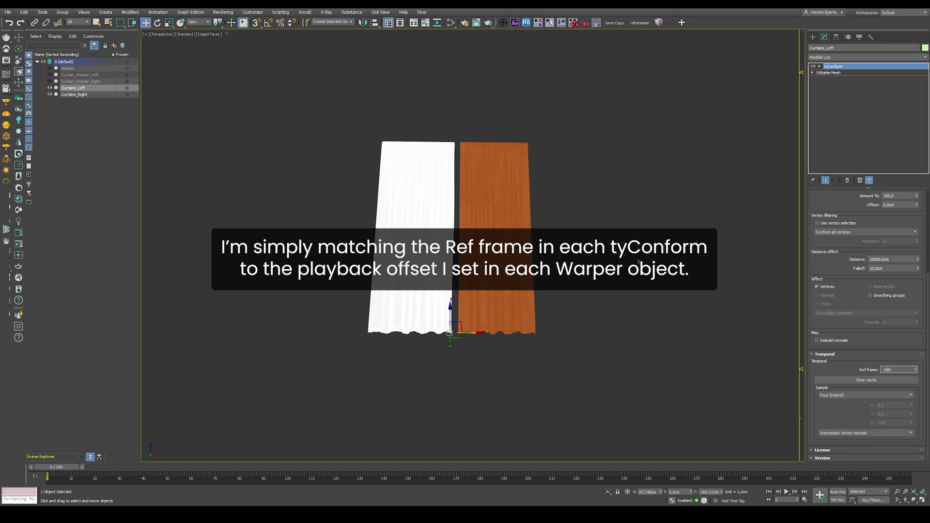
key("Return")
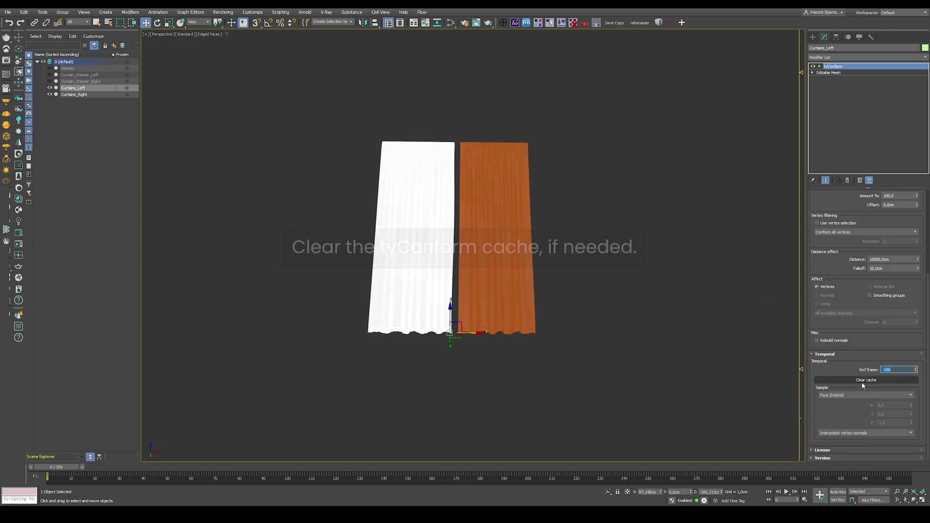
left_click(862, 381)
Set the right curtain's tyConform reference frame to -100 and play the animation
left_click_drag(577, 376, 524, 308)
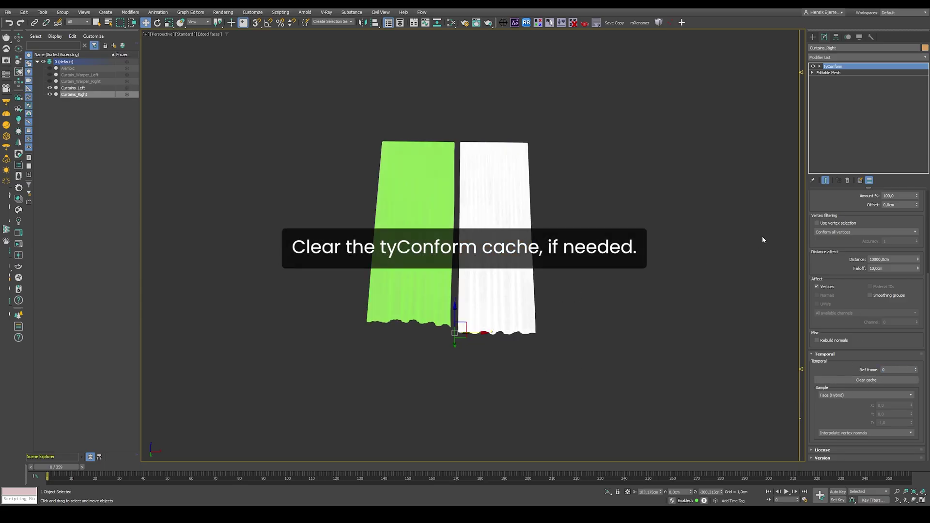
double_click(892, 370)
type("-100")
key("Return")
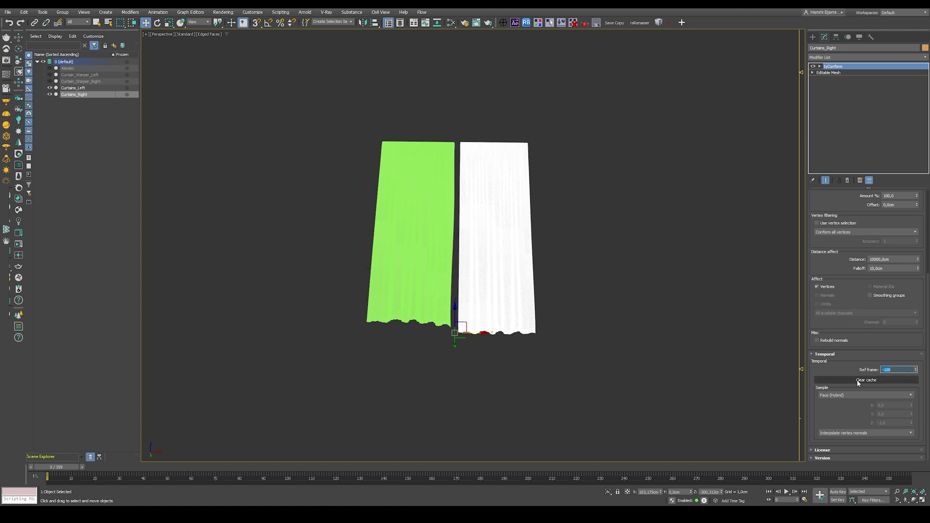
left_click(433, 387)
key("slash")
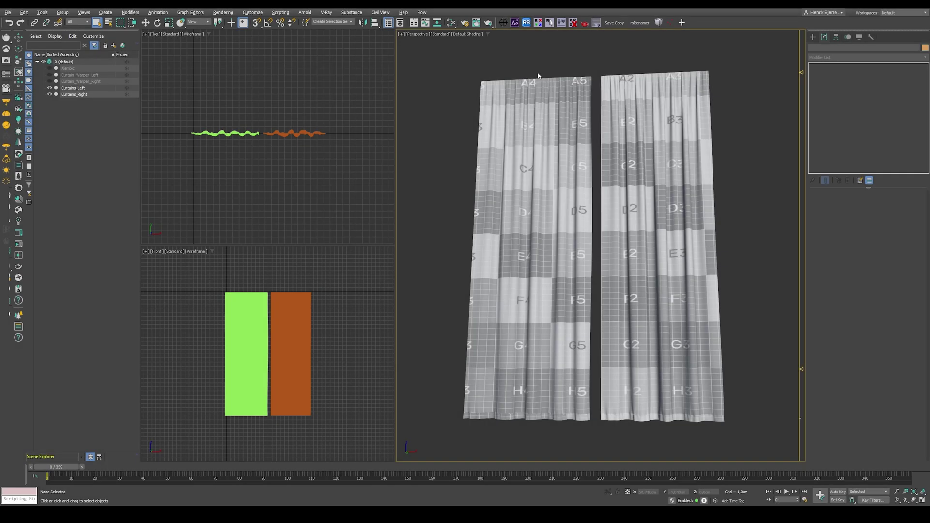
Show Curtain_Warper_Left, hide the right curtain, switch to wireframe and select Curtains_Left
left_click(91, 76)
left_click(50, 75)
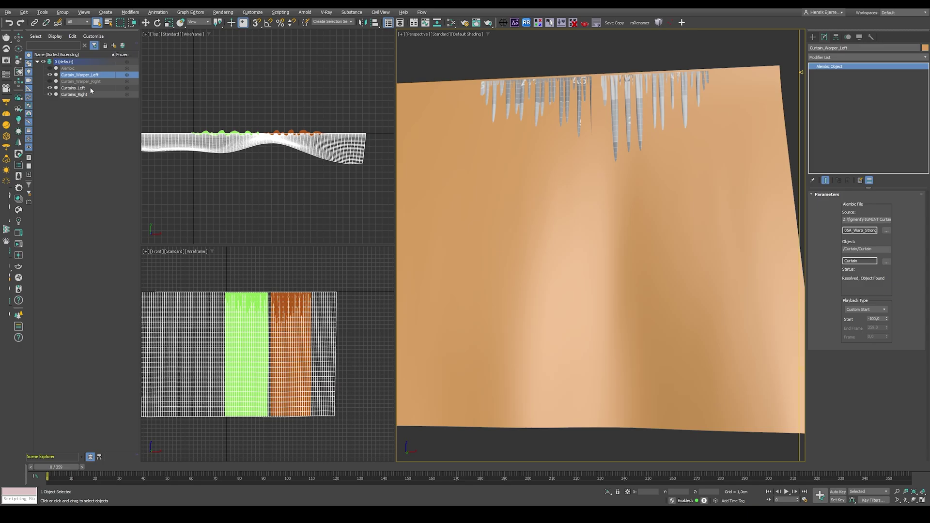
left_click(74, 87, "ctrl")
key("ctrl+d")
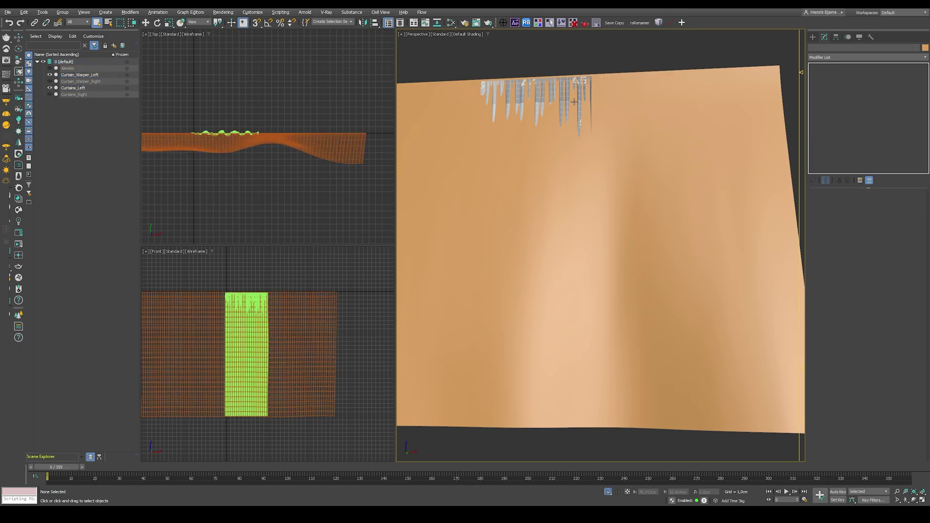
key("F3")
left_click(565, 95)
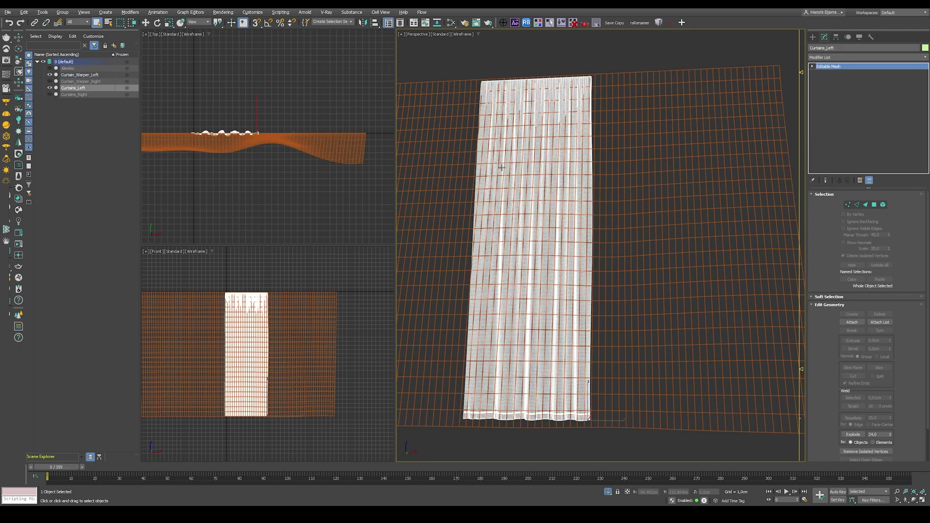
Add a Conform modifier to Curtains_Left with Curtain_Warper_Left as its target
left_click(842, 58)
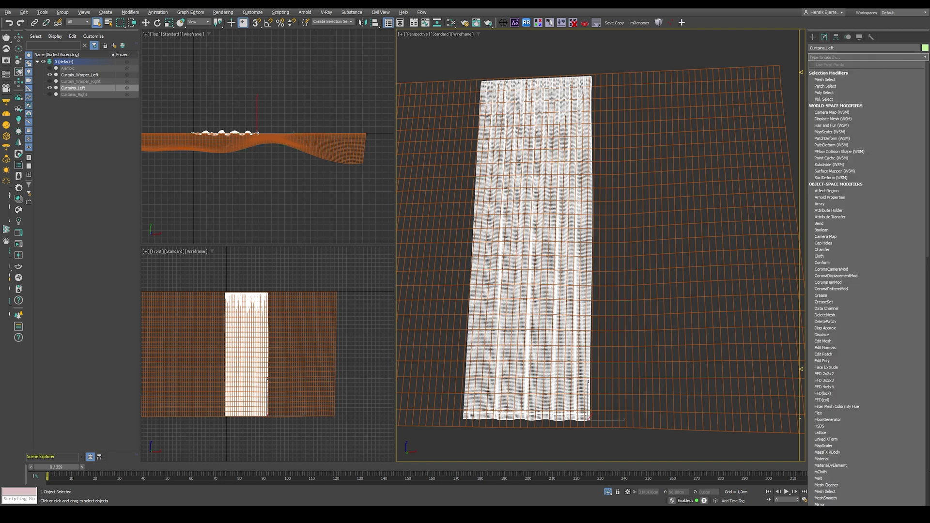
type("conf")
key("Return")
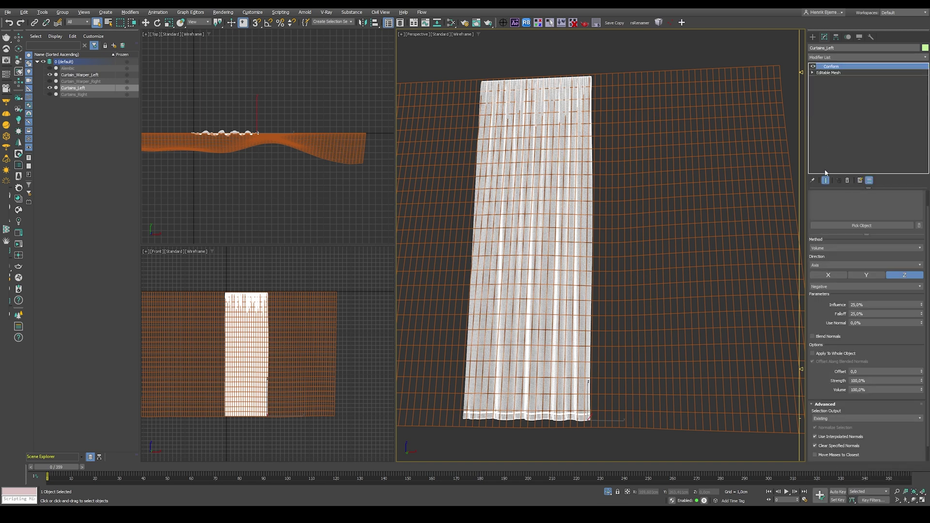
scroll(845, 346, "up", 1)
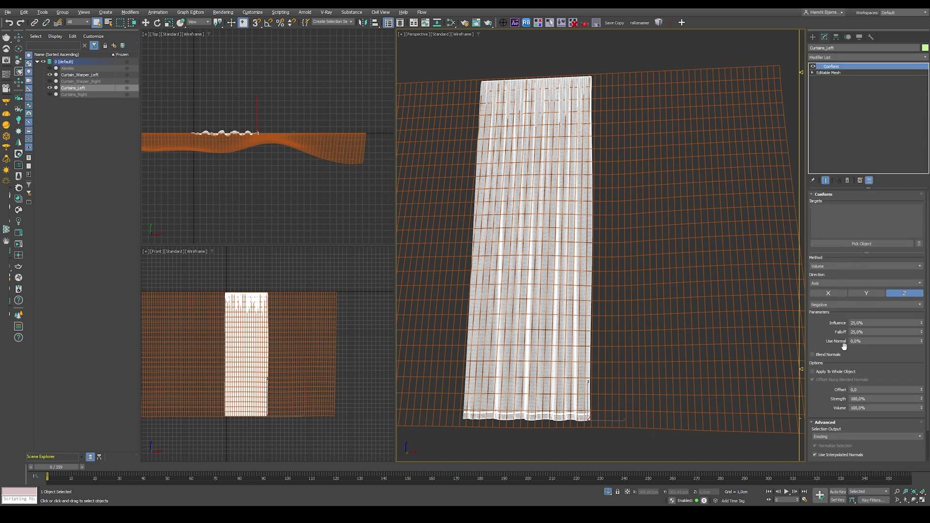
left_click(858, 244)
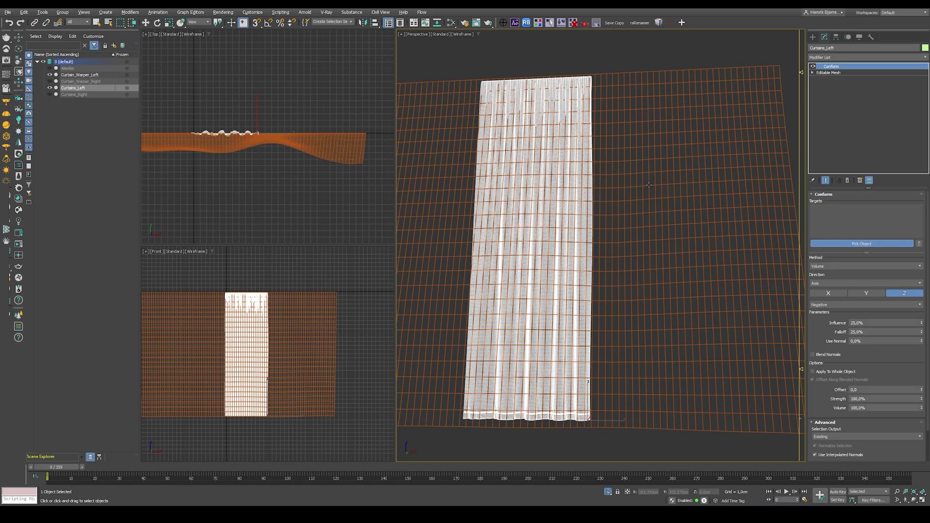
left_click(651, 247)
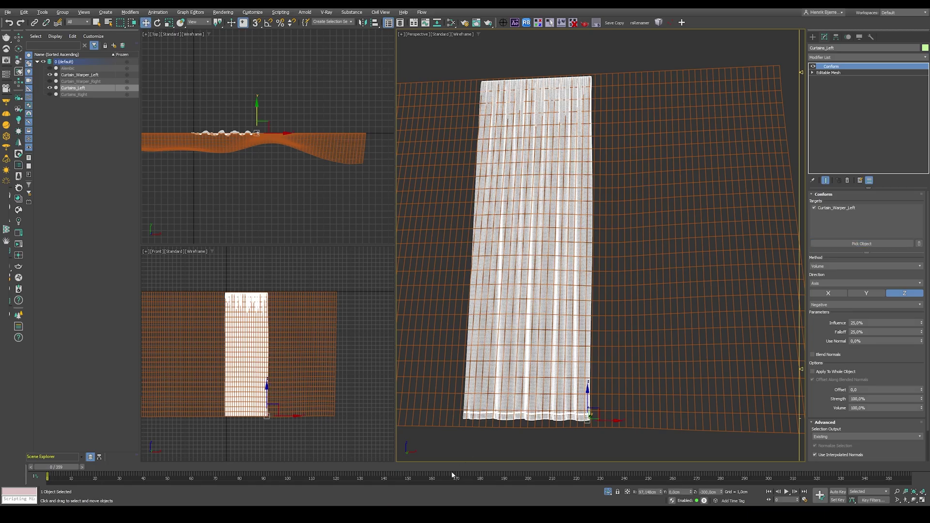
Set the Conform projection direction to positive Y, viewed shaded near frame 208
mouse_move(452, 476)
left_mouse_down()
mouse_move(549, 477)
mouse_move(524, 476)
left_mouse_up()
key("F3")
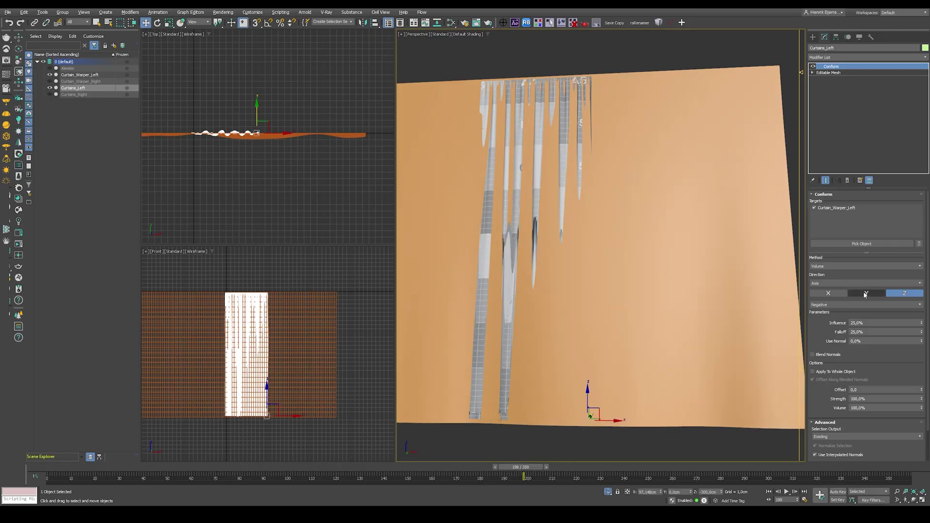
left_click(867, 294)
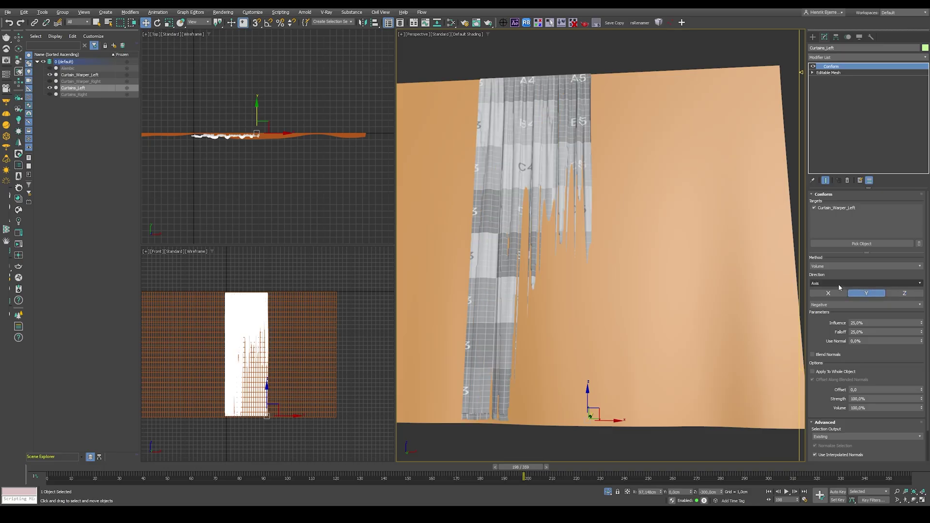
left_click(826, 305)
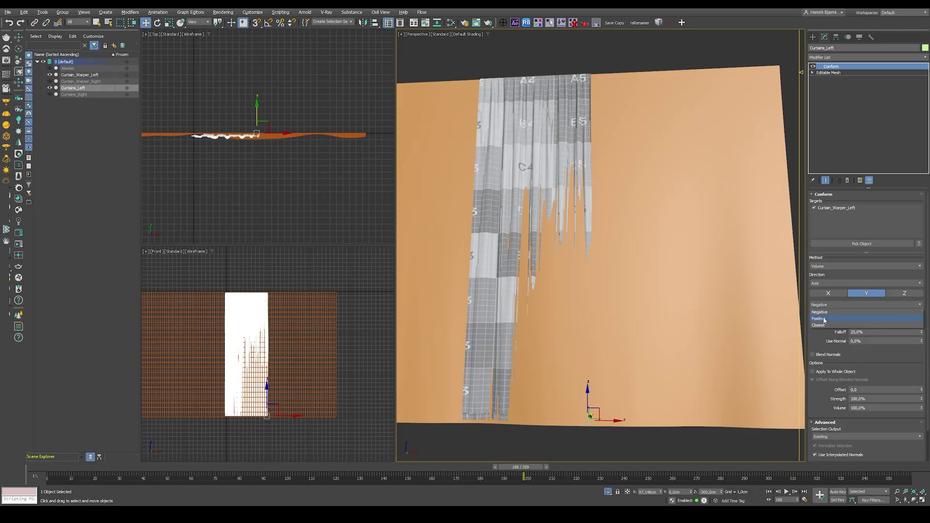
left_click(824, 319)
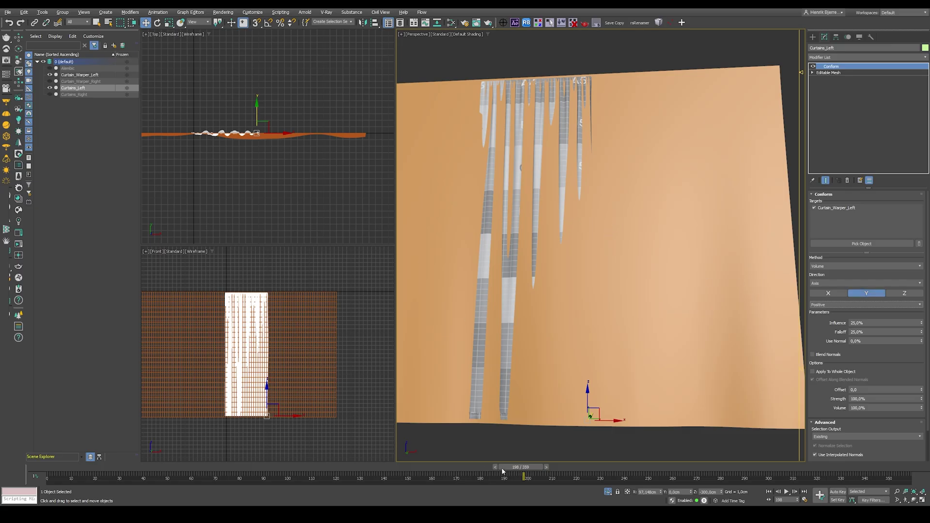
Shift the curtain along Y against the warper and set Conform influence to 100%
mouse_move(505, 470)
left_mouse_down()
mouse_move(583, 485)
mouse_move(511, 478)
left_mouse_up()
key("w")
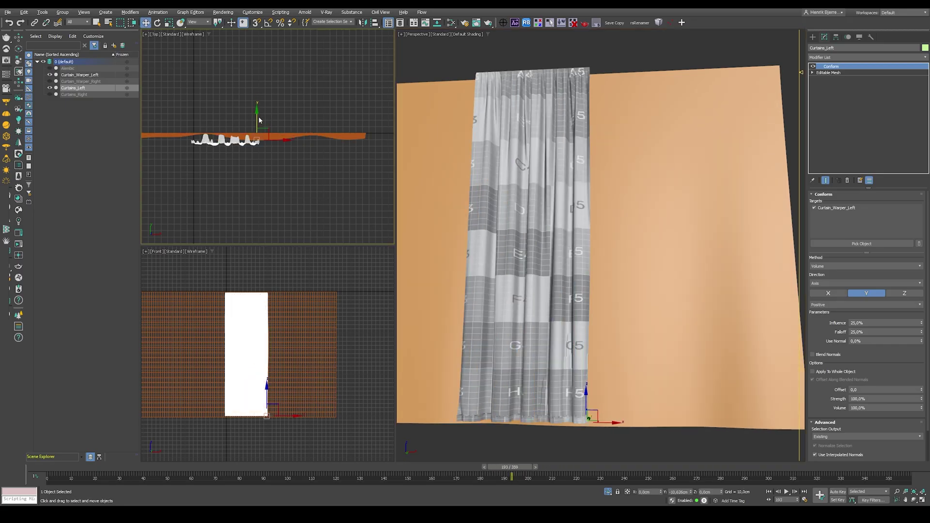
left_click_drag(257, 112, 259, 156)
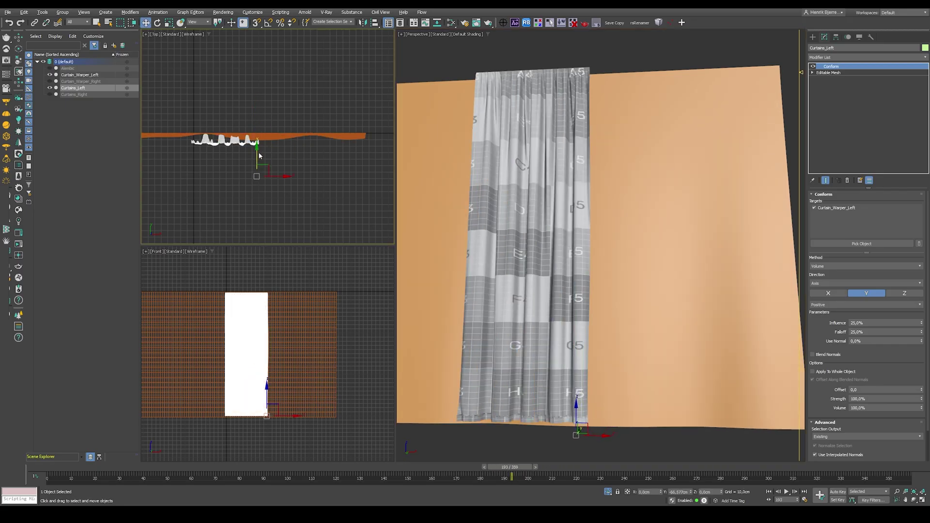
mouse_move(510, 468)
left_mouse_down()
mouse_move(329, 468)
mouse_move(433, 463)
left_mouse_up()
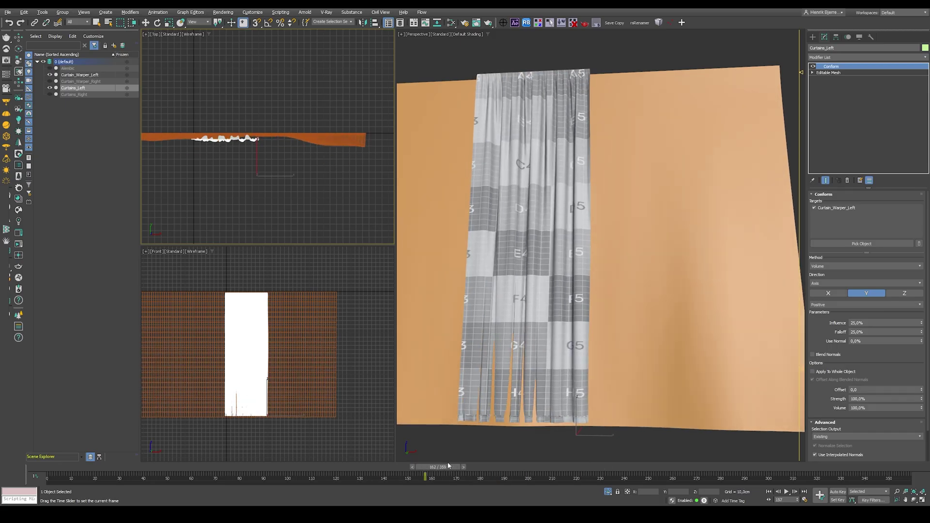
left_click_drag(431, 463, 527, 466)
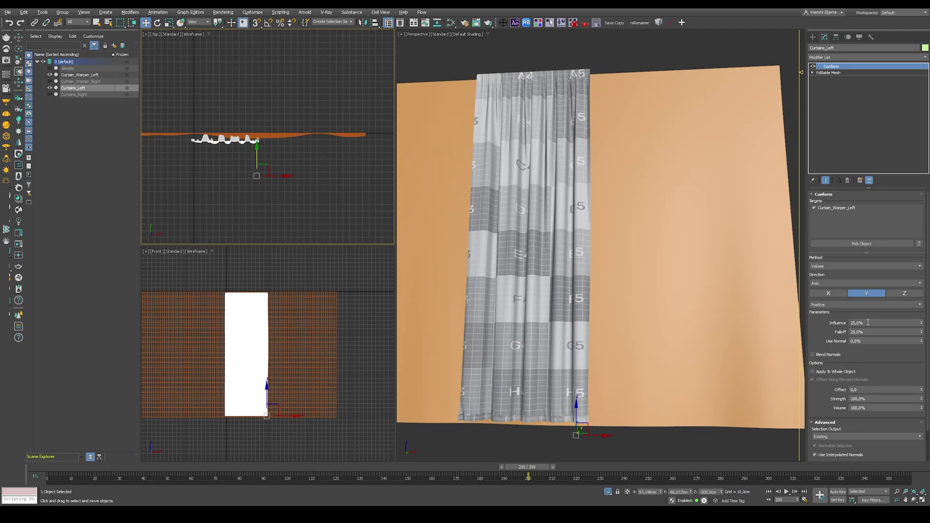
type("100")
key("Return")
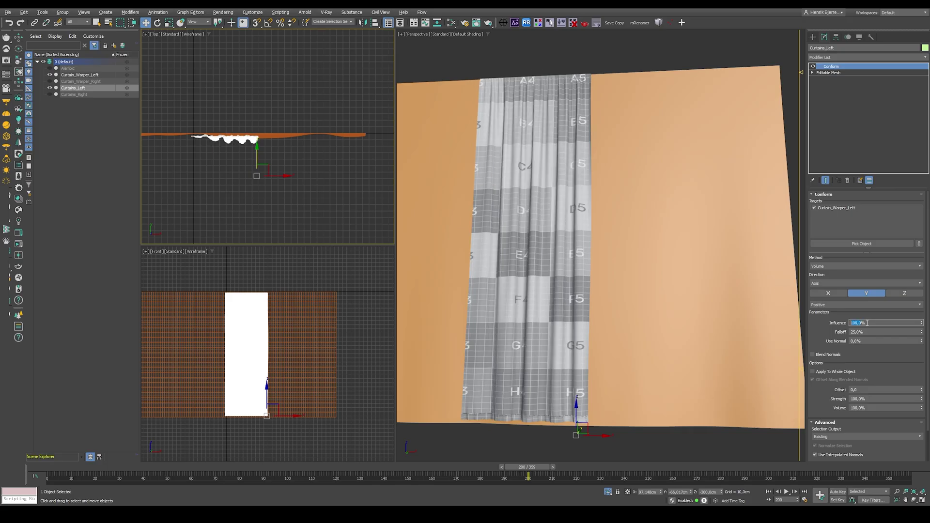
Toggle the Conform modifier off and back on while nudging Curtains_Left toward its warper
mouse_move(528, 466)
left_mouse_down()
mouse_move(310, 464)
mouse_move(264, 475)
mouse_move(360, 476)
left_mouse_up()
key("w")
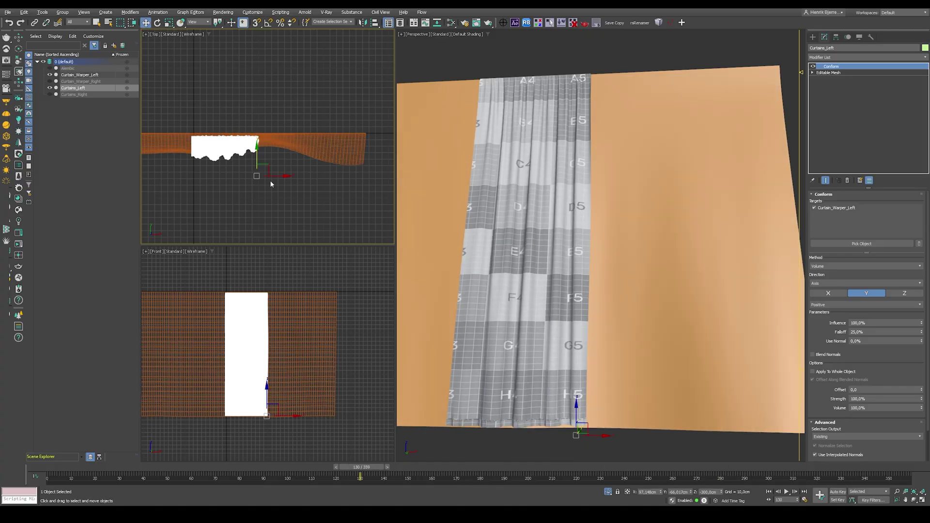
left_click_drag(258, 159, 258, 158)
left_click(813, 66)
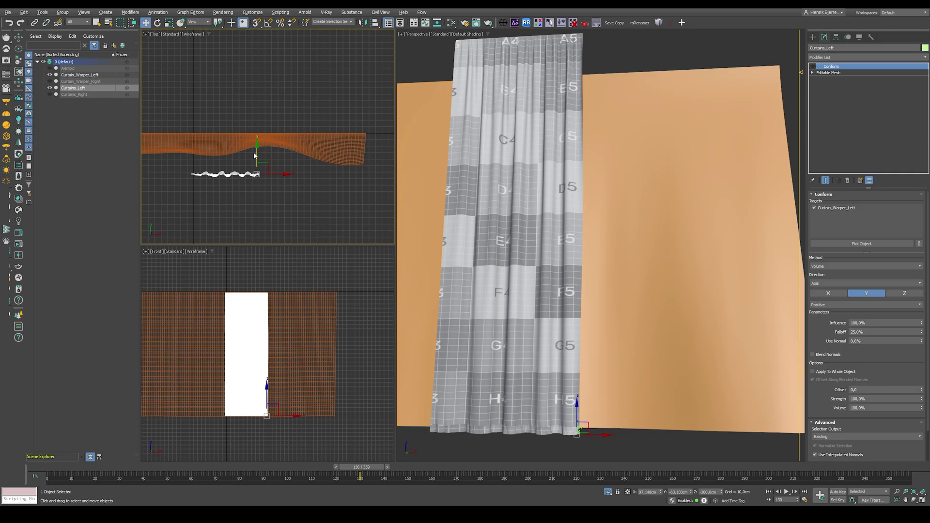
left_click_drag(255, 153, 256, 173)
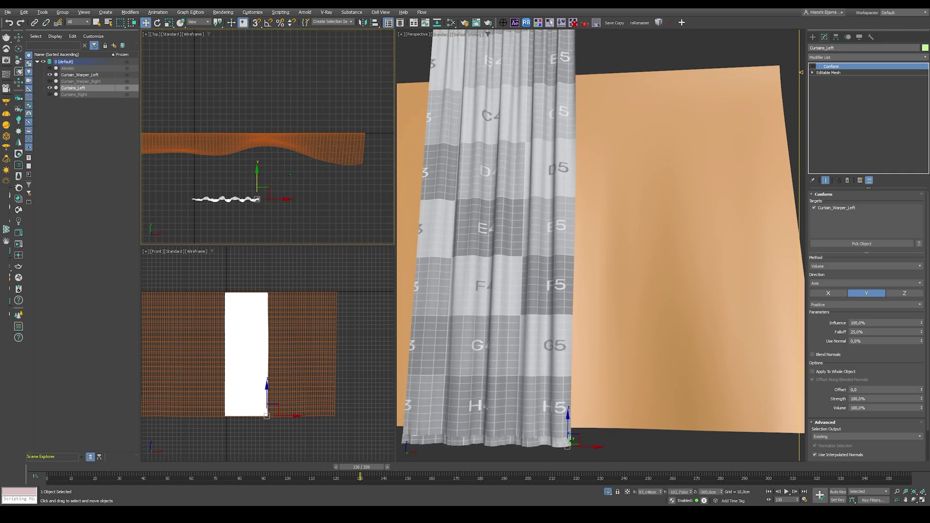
scroll(281, 185, "up", 1)
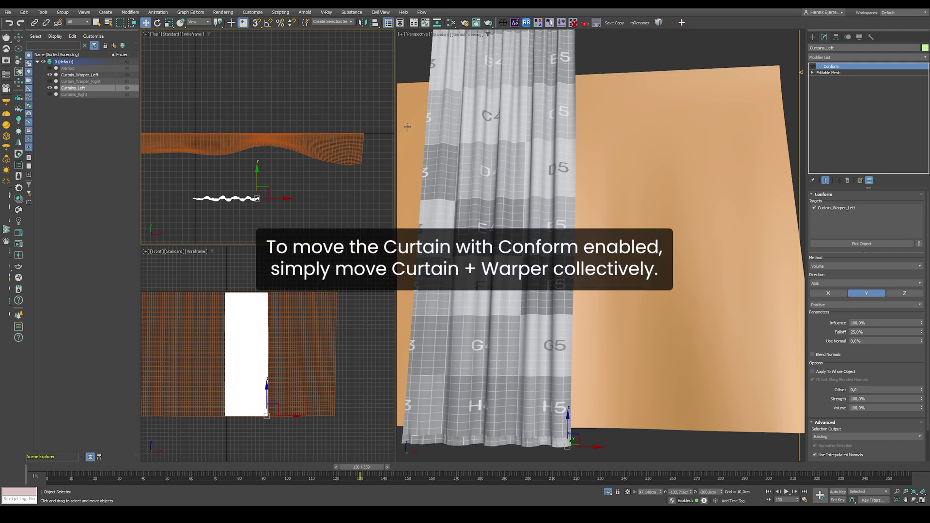
left_click(814, 67)
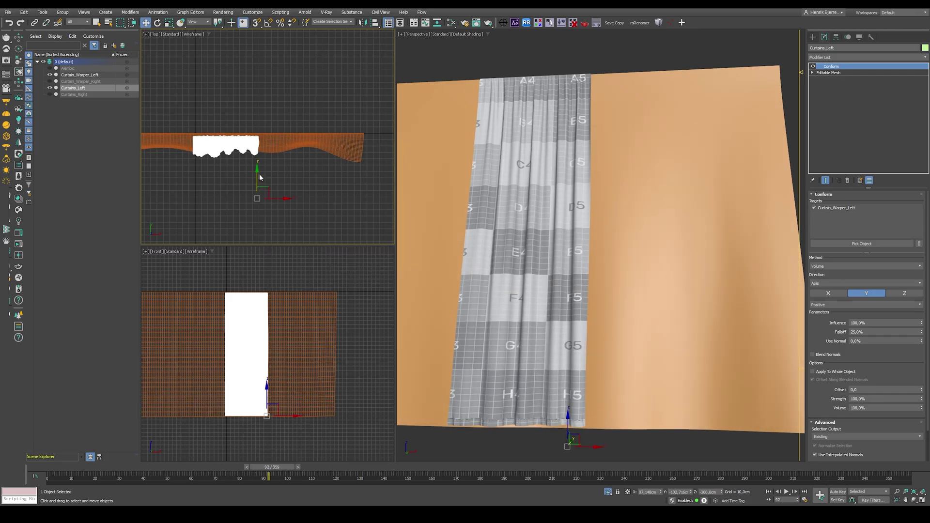
Position the left curtain snugly against the warper, unhide other objects, and return to frame 0
mouse_move(260, 175)
left_mouse_down()
mouse_move(258, 139)
mouse_move(263, 162)
left_mouse_up()
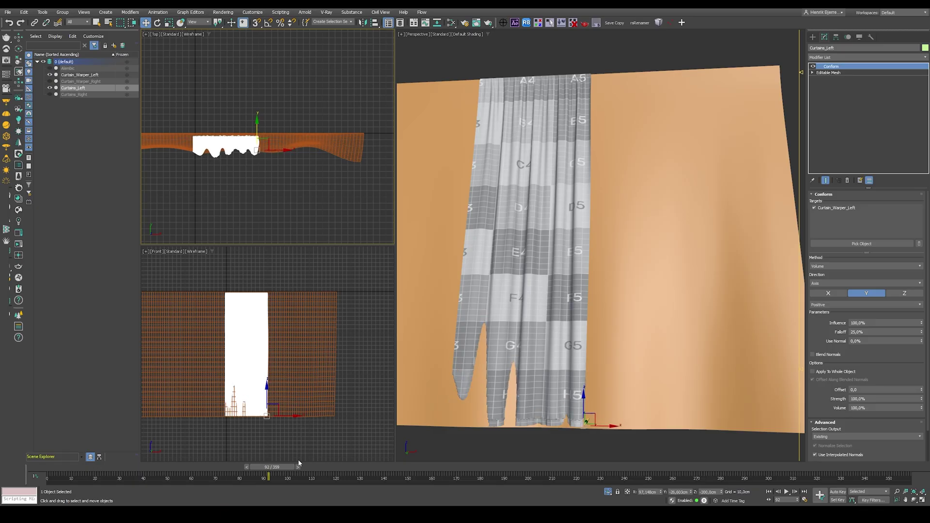
mouse_move(272, 467)
left_mouse_down()
mouse_move(504, 476)
mouse_move(357, 476)
left_mouse_up()
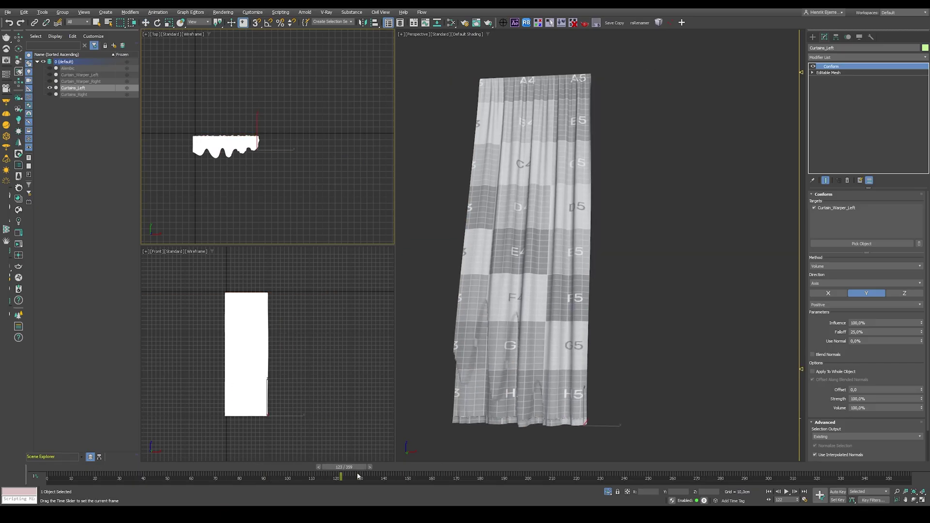
left_click(608, 492)
left_click_drag(259, 126, 285, 160)
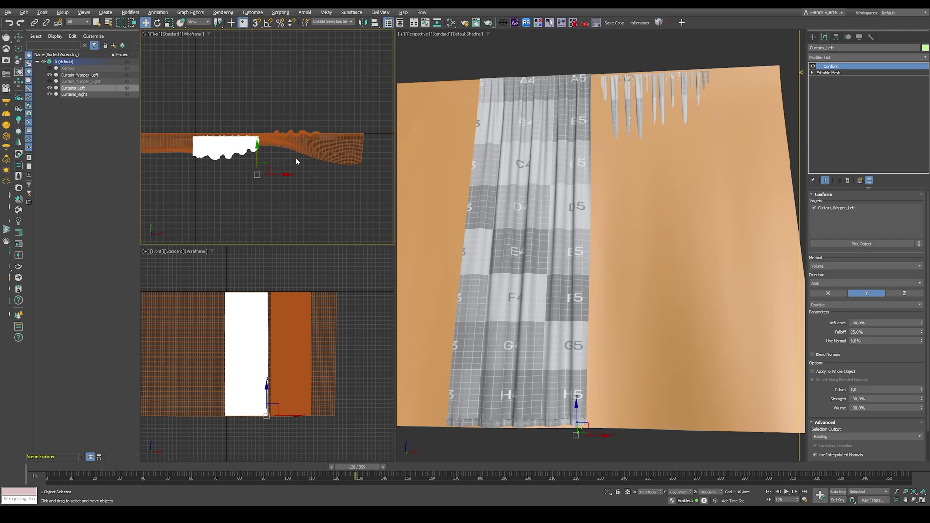
left_click_drag(295, 159, 377, 168)
left_click_drag(374, 465, 46, 468)
key("w")
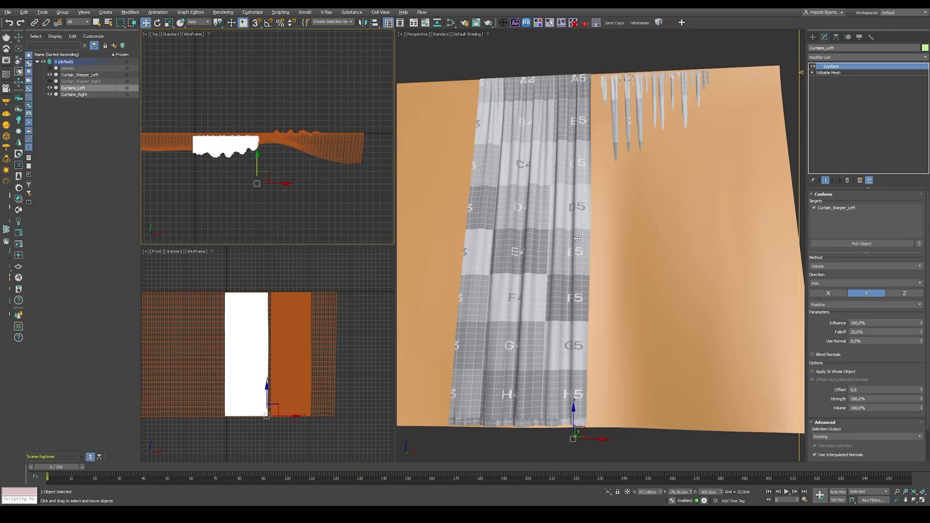
Copy the left curtain's Conform modifier and paste it onto Curtains_Right
right_click(840, 81)
left_click(746, 129)
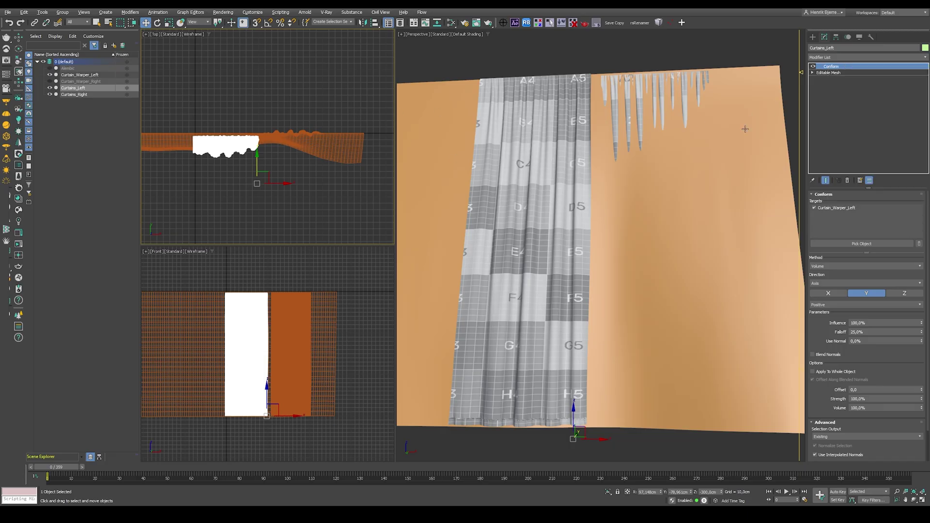
left_click(50, 82)
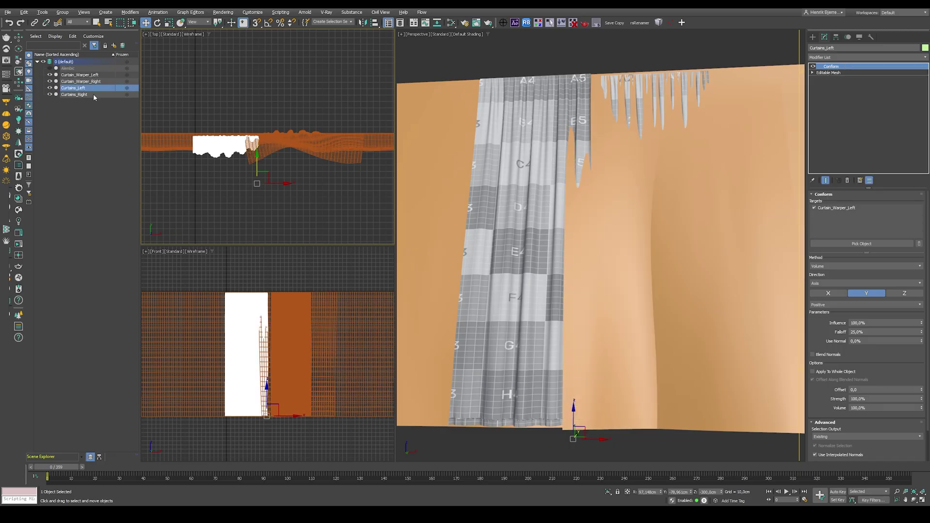
left_click(75, 95)
right_click(850, 71)
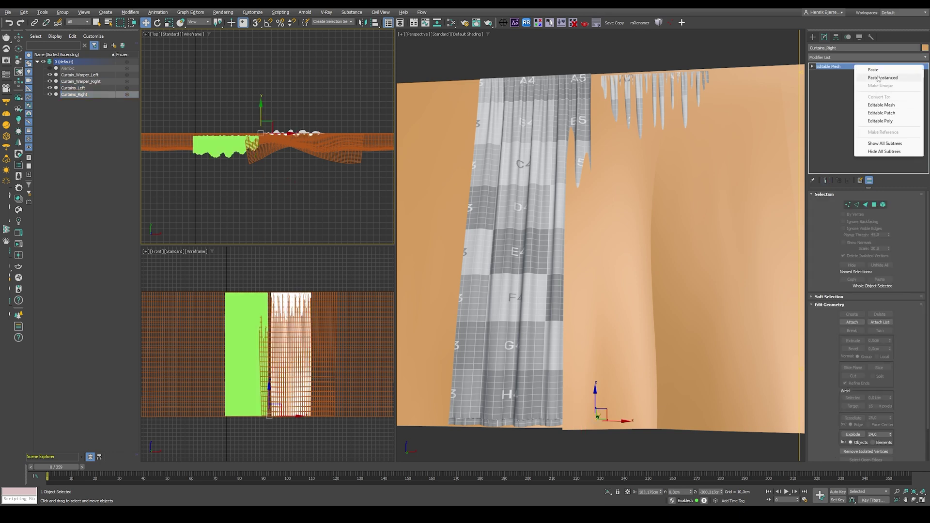
left_click(874, 78)
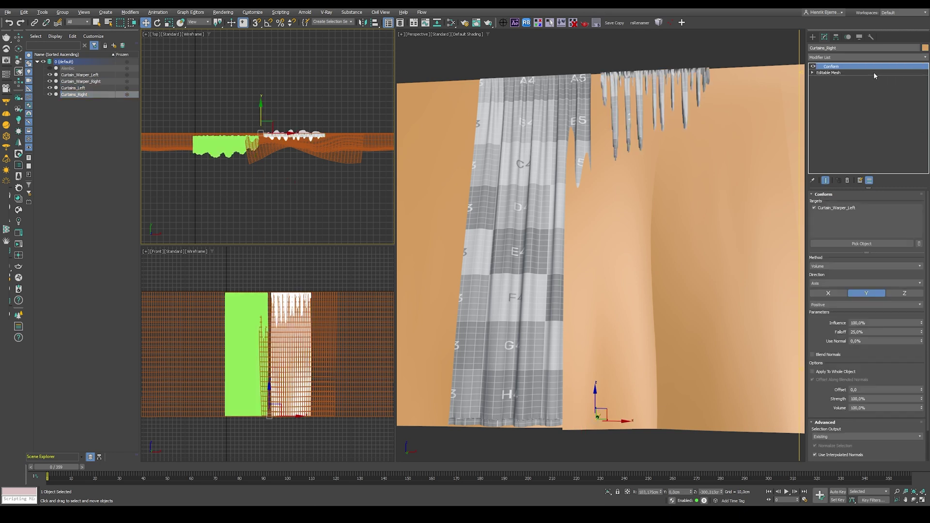
Swap the Conform target to Curtain_Warper_Right, hide both warpers, and move the right curtain into place
left_click(842, 209)
key("Delete")
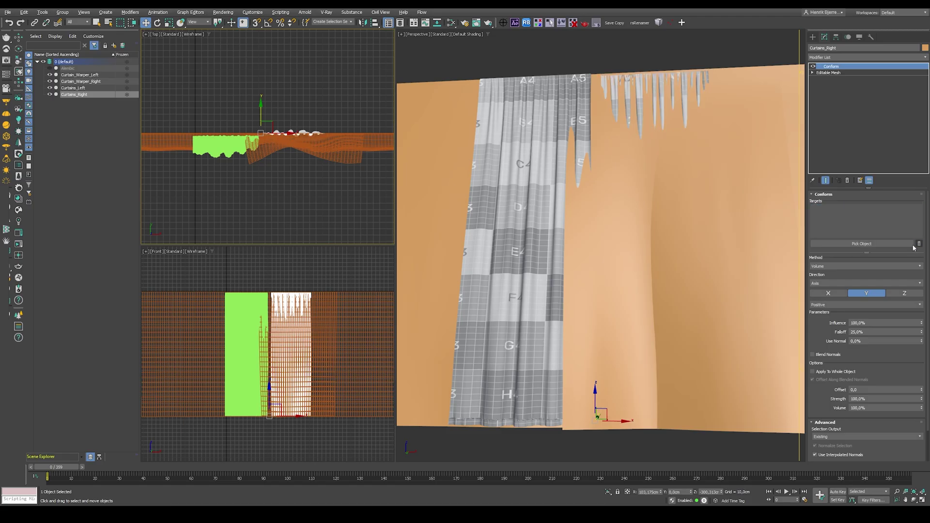
left_click(852, 246)
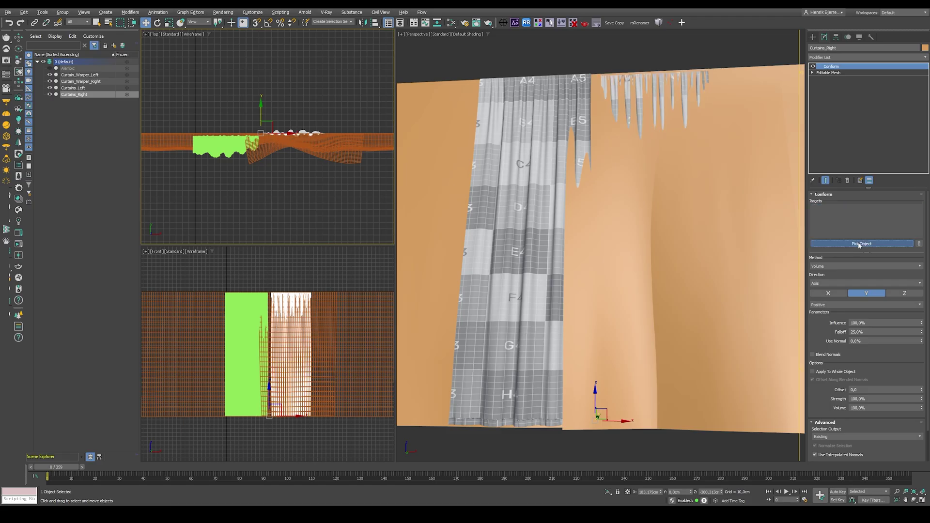
left_click(90, 81)
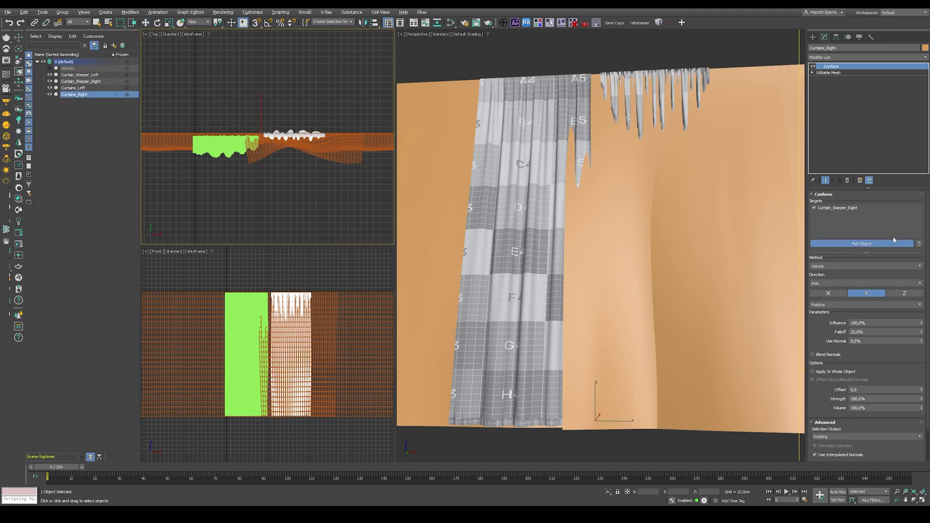
key("w")
left_click(49, 81)
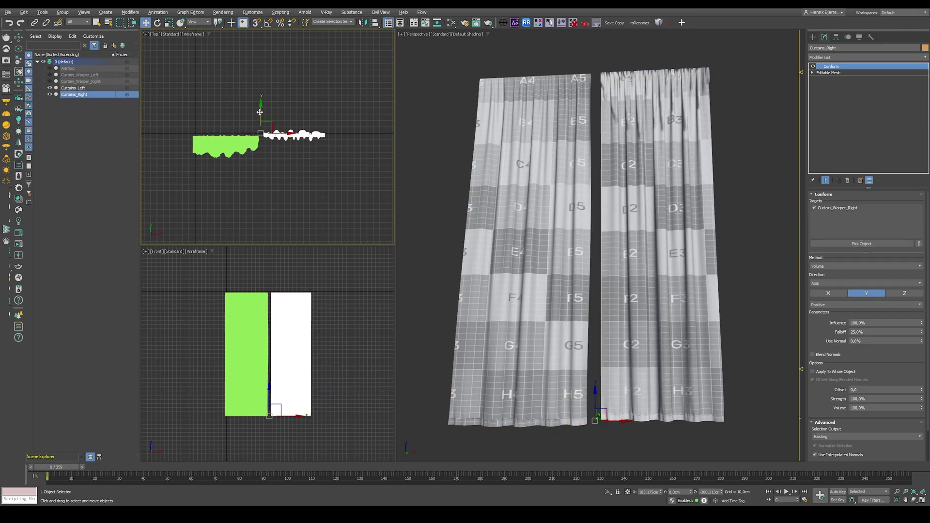
left_click_drag(260, 114, 268, 144)
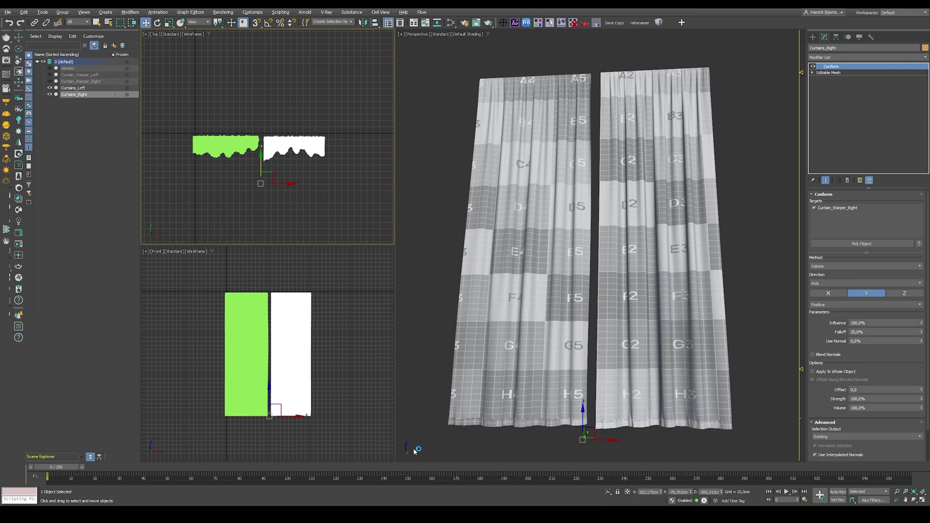
Maximize and orbit the Perspective view, then select Curtain_Warper_Left to see its Alembic parameters
left_click(436, 436)
key("alt+w")
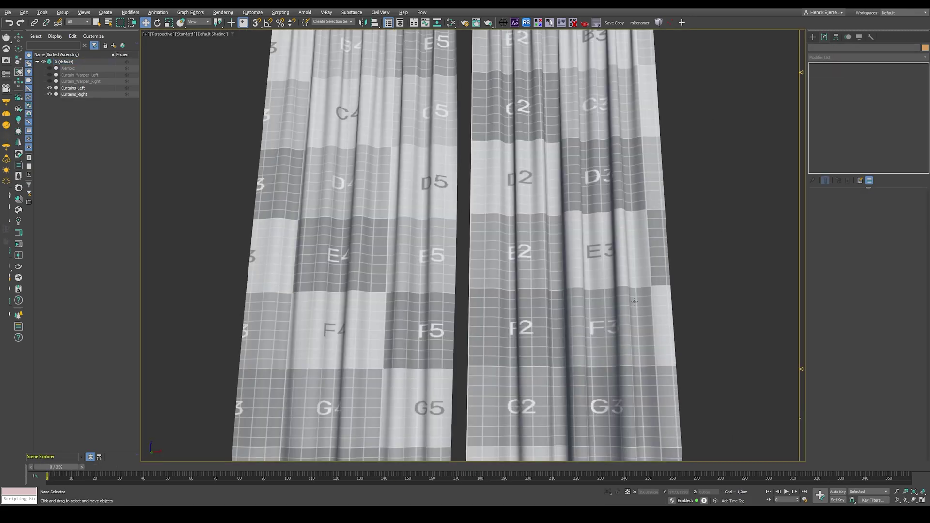
scroll(446, 407, "up", 2)
scroll(447, 407, "down", 2)
mouse_move(446, 407)
middle_mouse_down("alt")
mouse_move(424, 355)
mouse_move(436, 334)
middle_mouse_up("alt")
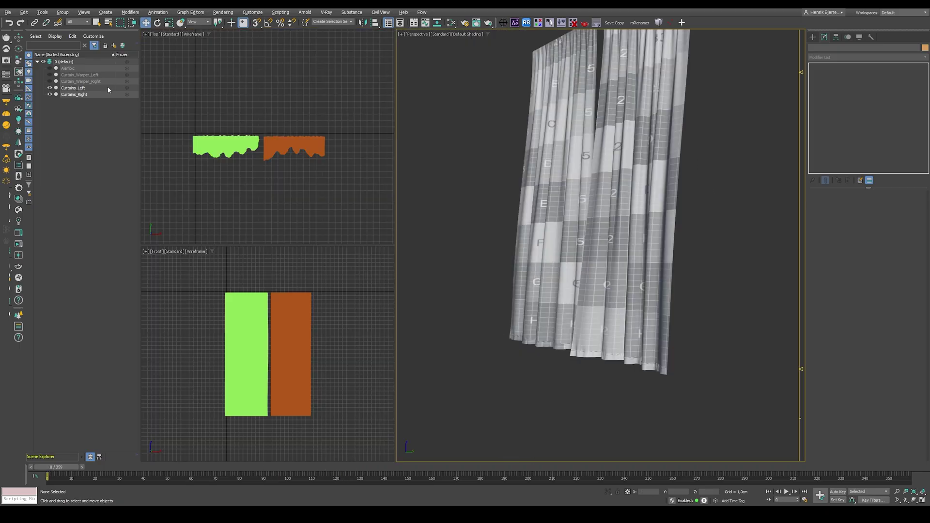
left_click(97, 74)
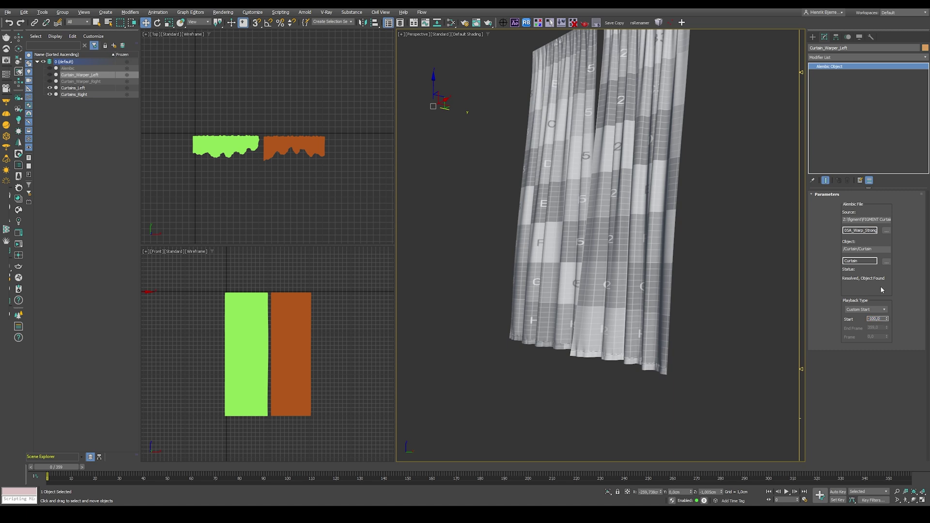
middle_click_drag(648, 331, 425, 437, "alt")
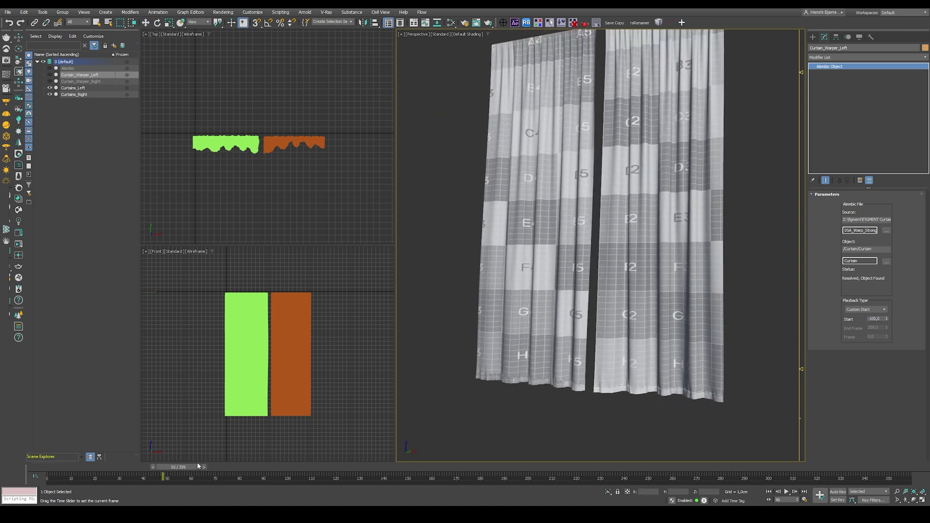
middle_click_drag(647, 370, 657, 333, "alt")
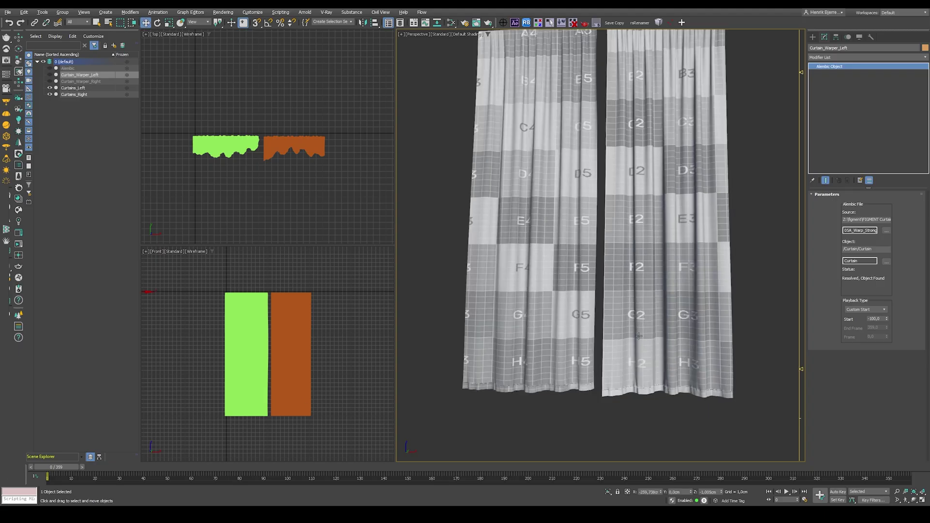
Offset Curtain_Warper_Right's Alembic Start frame, then scrub with Curtains_Right selected and return to frame 0
left_click(720, 298)
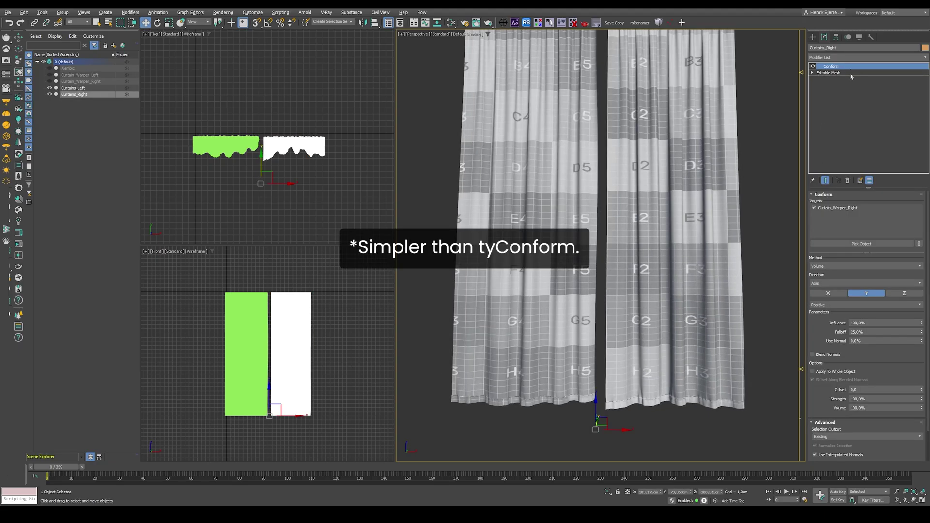
left_click(85, 81)
left_click_drag(888, 321, 888, 332)
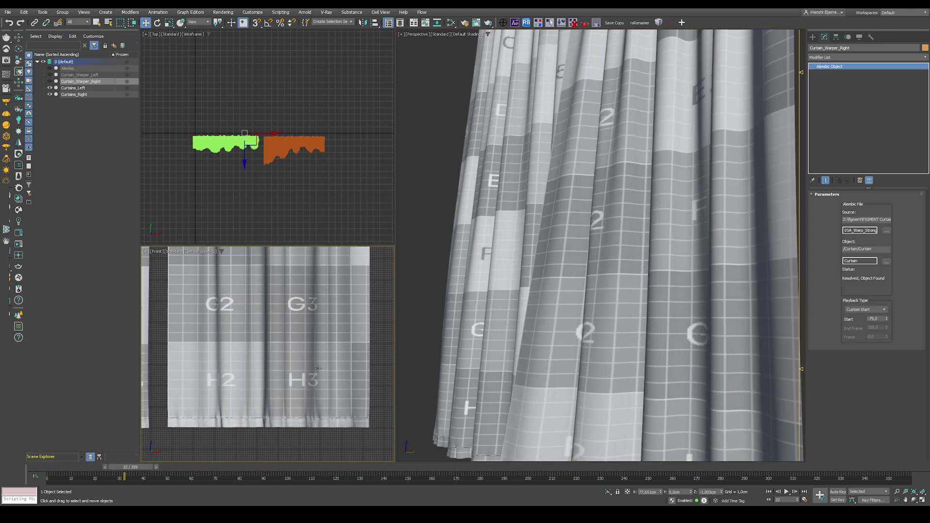
mouse_move(137, 470)
left_mouse_down()
mouse_move(393, 477)
mouse_move(7, 452)
left_mouse_up()
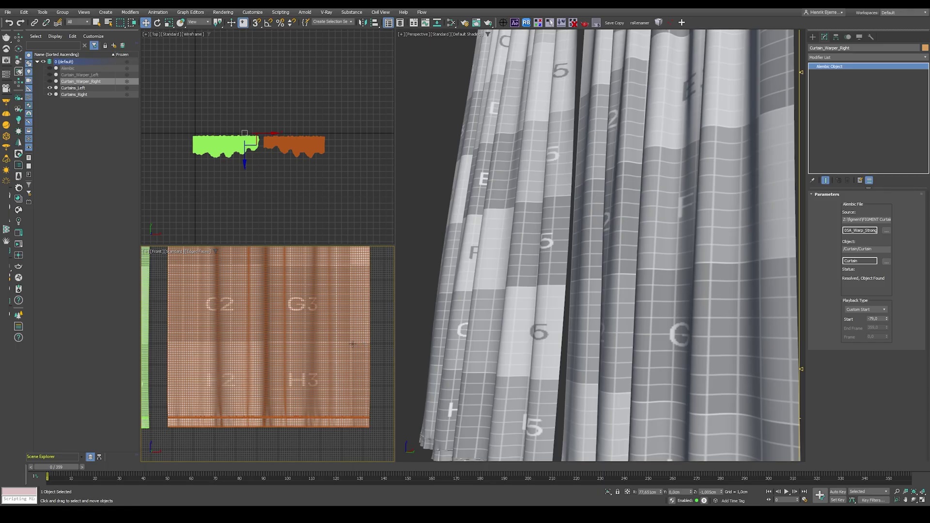
left_click(110, 469)
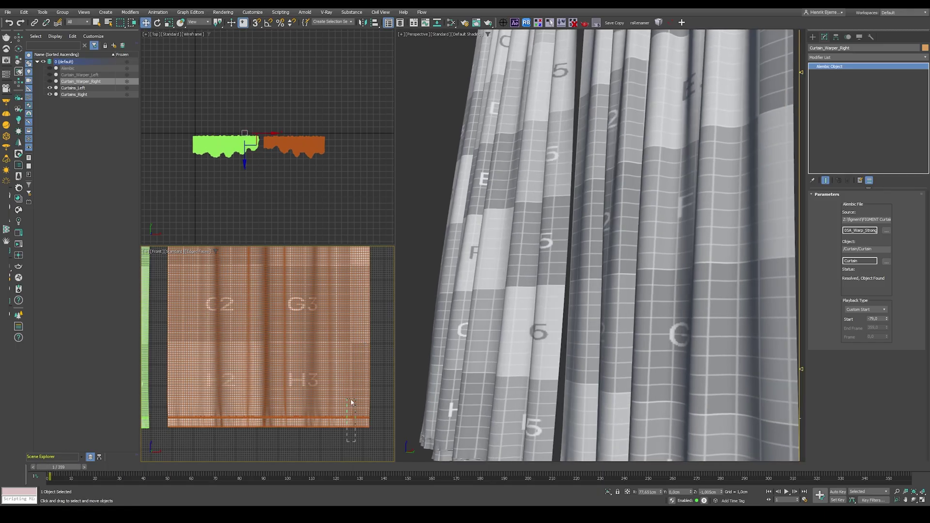
left_click(377, 400)
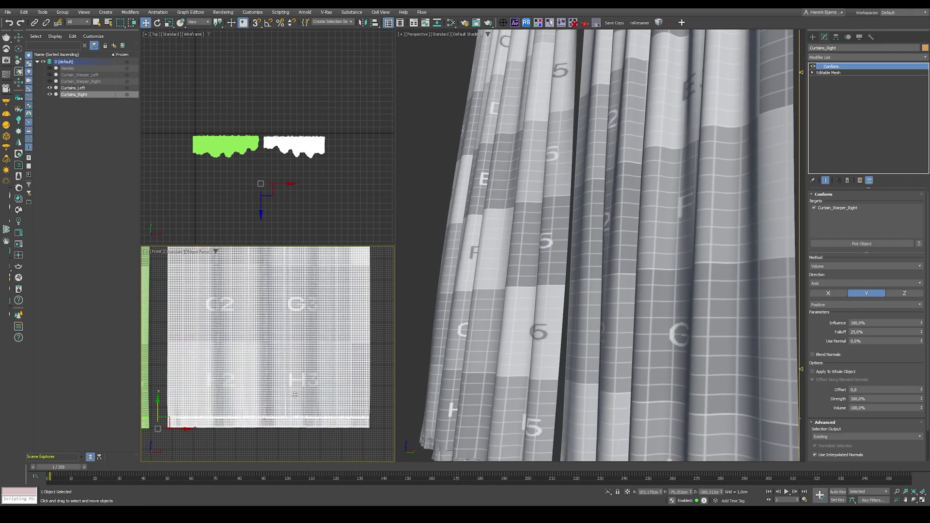
left_click_drag(68, 467, 1, 489)
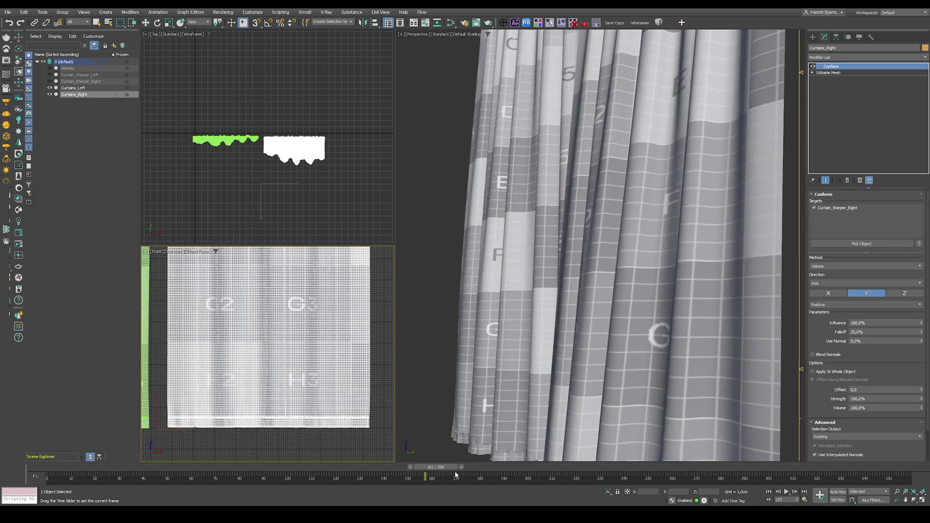